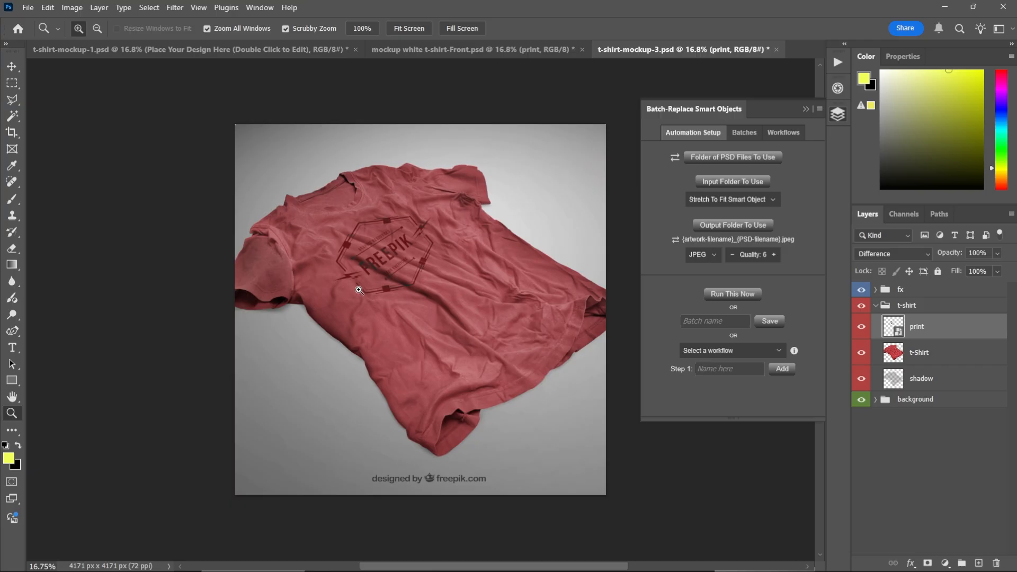
- Switch to the t-shirt-mockup-1 document and try the fit modes, settling on Fill Smart Object & Crop
left_click(306, 50)
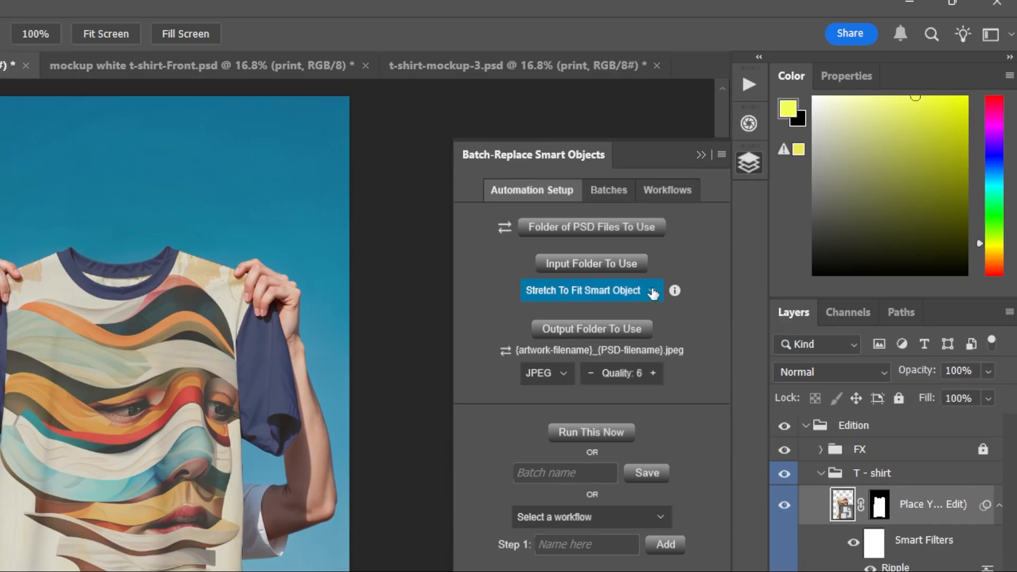
left_click(653, 293)
left_click(643, 366)
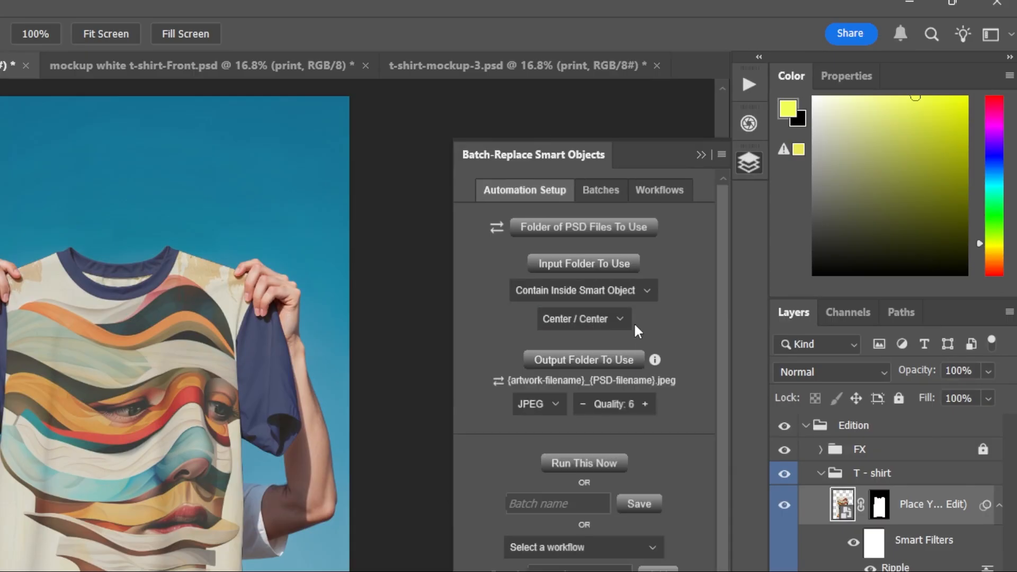
left_click(633, 293)
left_click(629, 400)
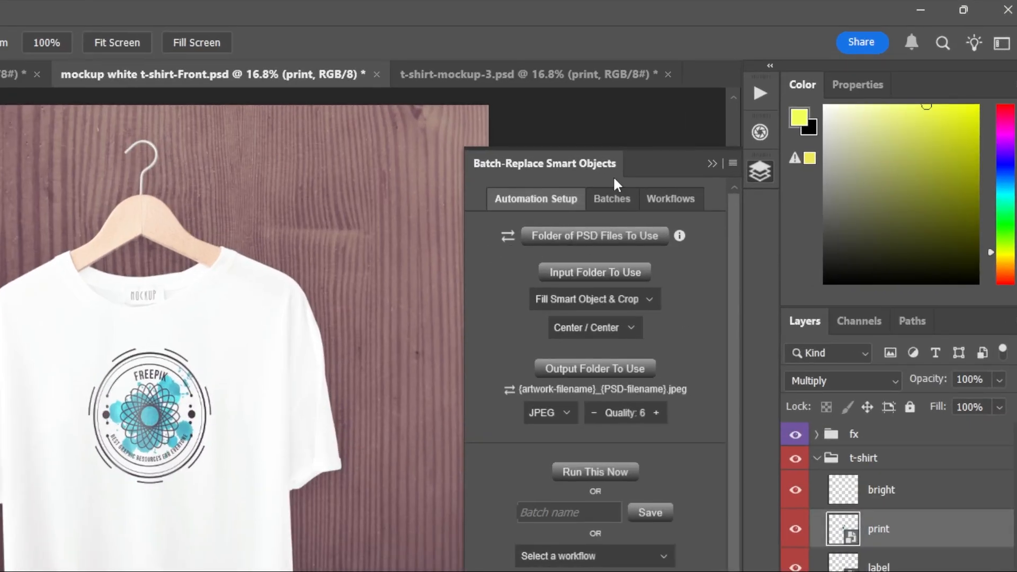
- Switch the source to a single Photoshop document and choose mockup white t-shirt-Front.psd
left_click(506, 236)
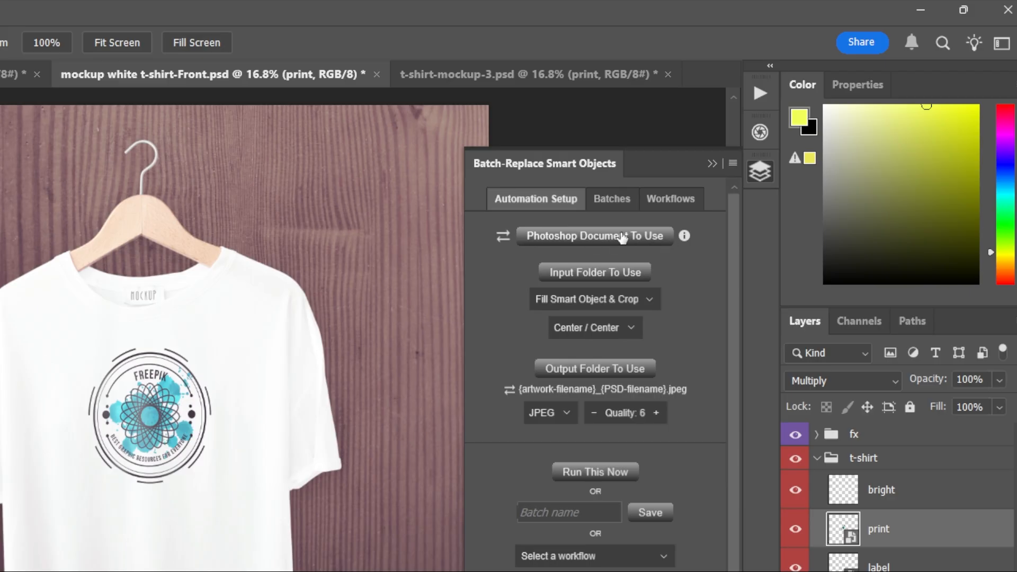
left_click(503, 242)
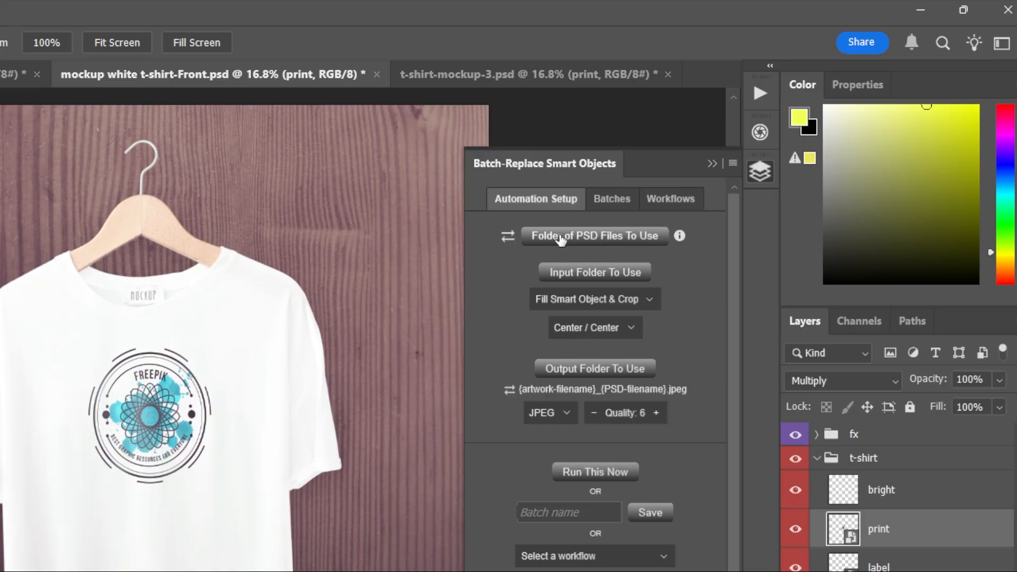
left_click(506, 240)
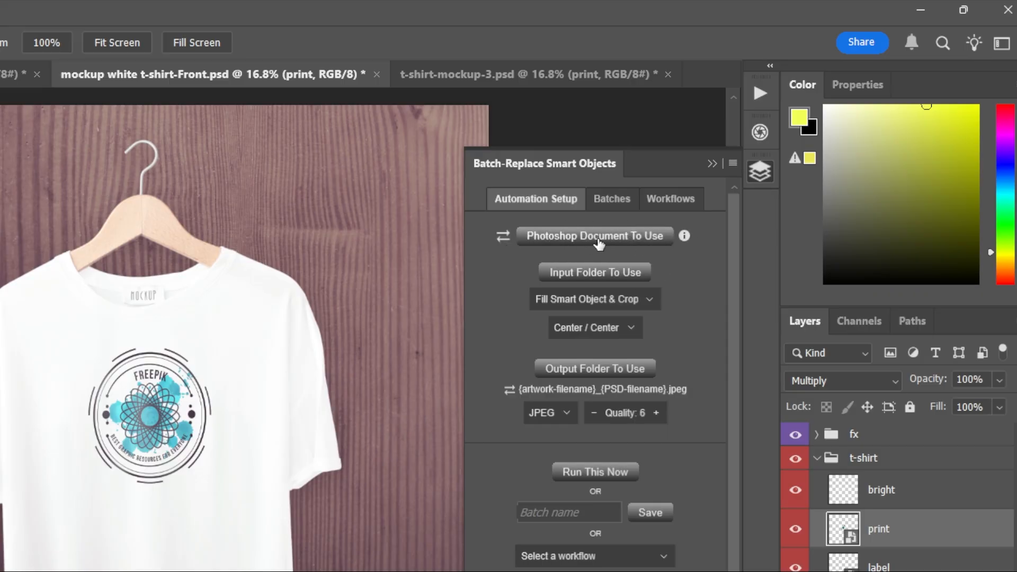
left_click(626, 238)
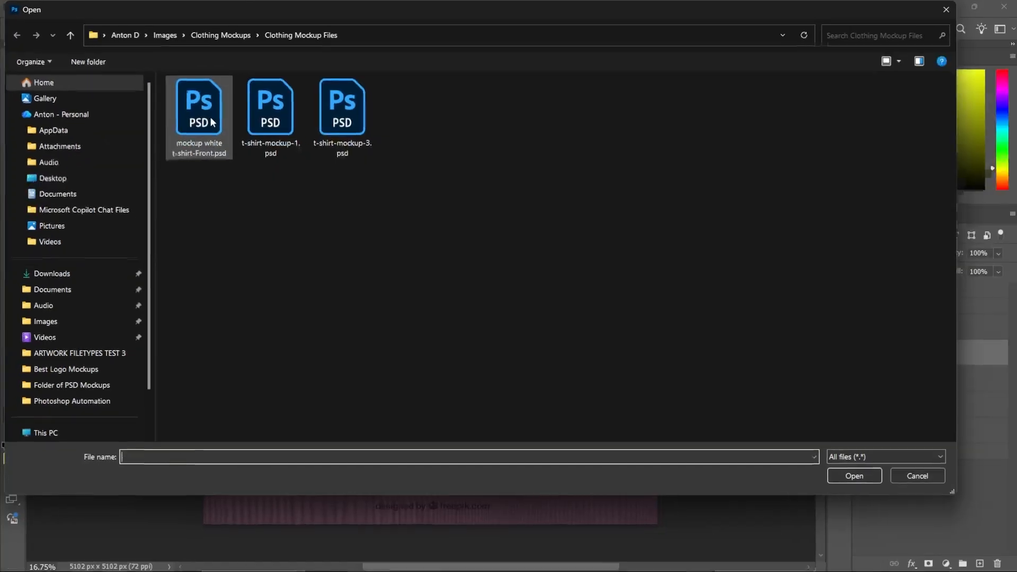
double_click(212, 129)
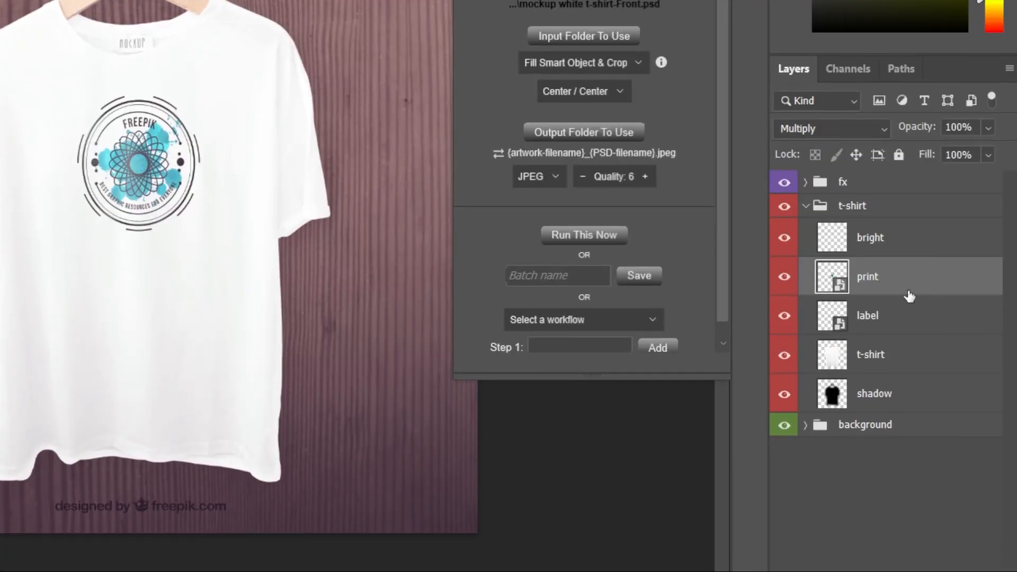
- Toggle the print and label layers' visibility to compare the two smart objects, ending with print selected
left_click(784, 279)
left_click(784, 283)
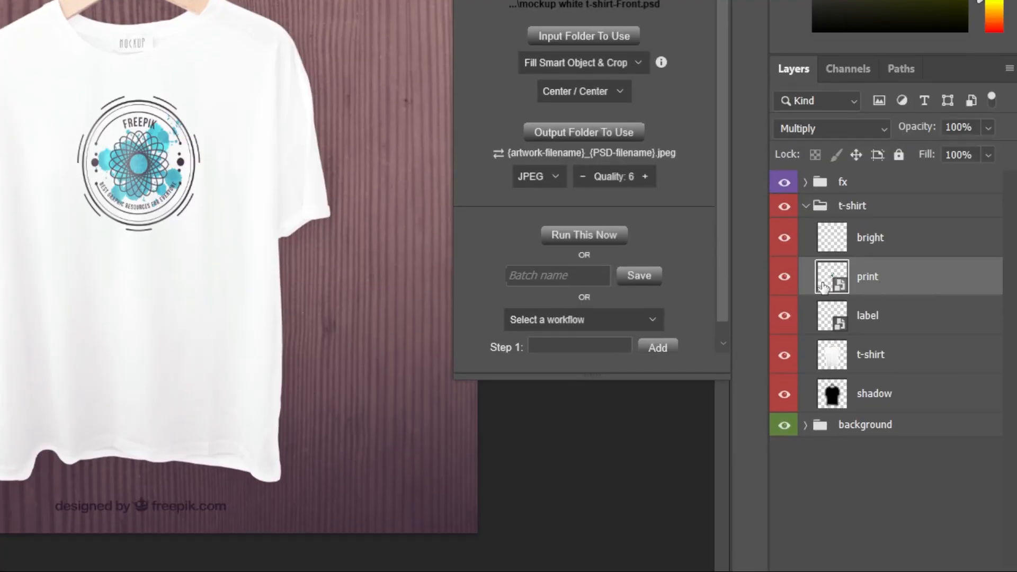
left_click(885, 324)
left_click(784, 320)
left_click(783, 321)
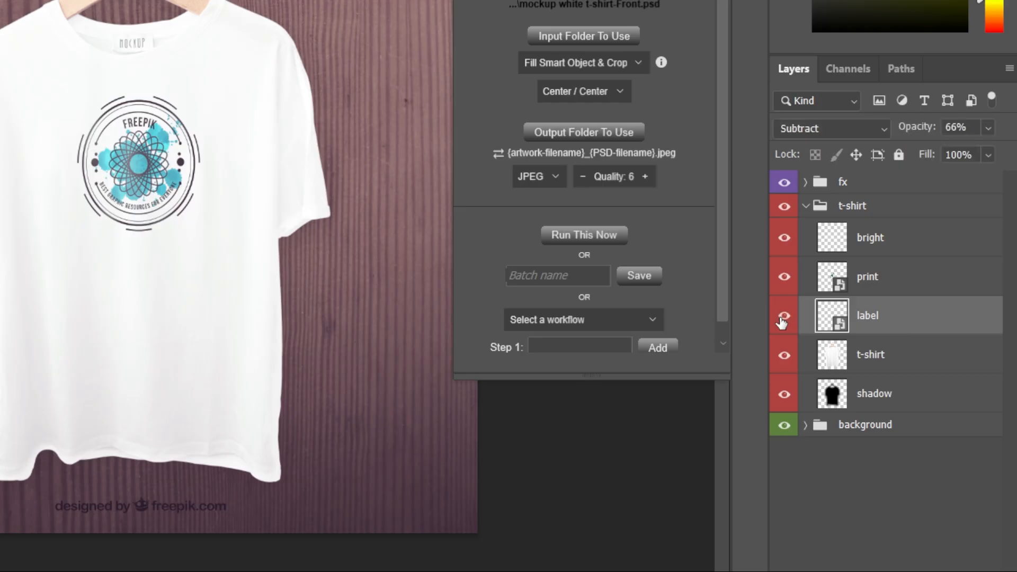
left_click(783, 320)
left_click(783, 320)
left_click(882, 286)
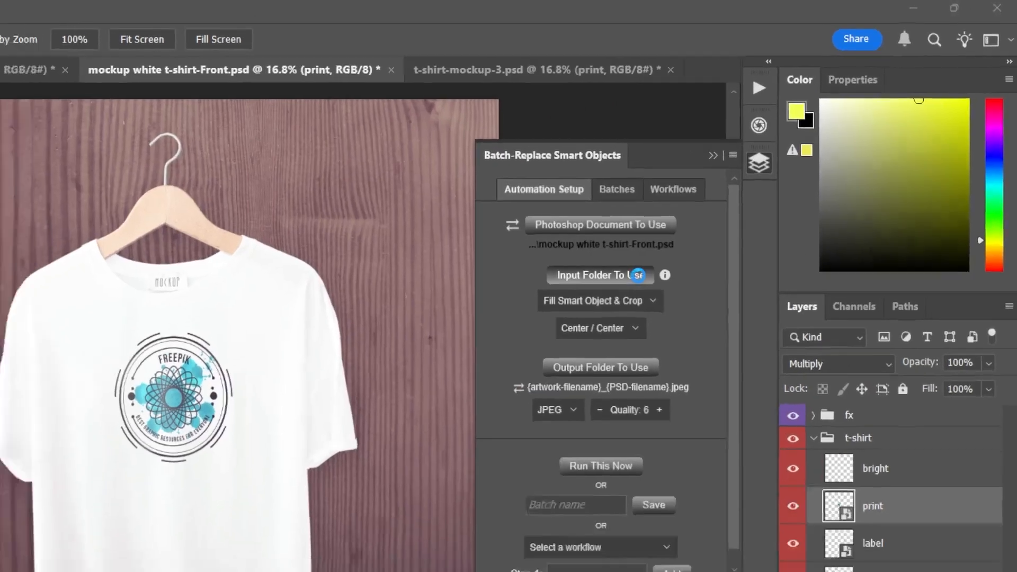
- Set the input folder to Design Images 1 inside Clothing Mockups
left_click(753, 193)
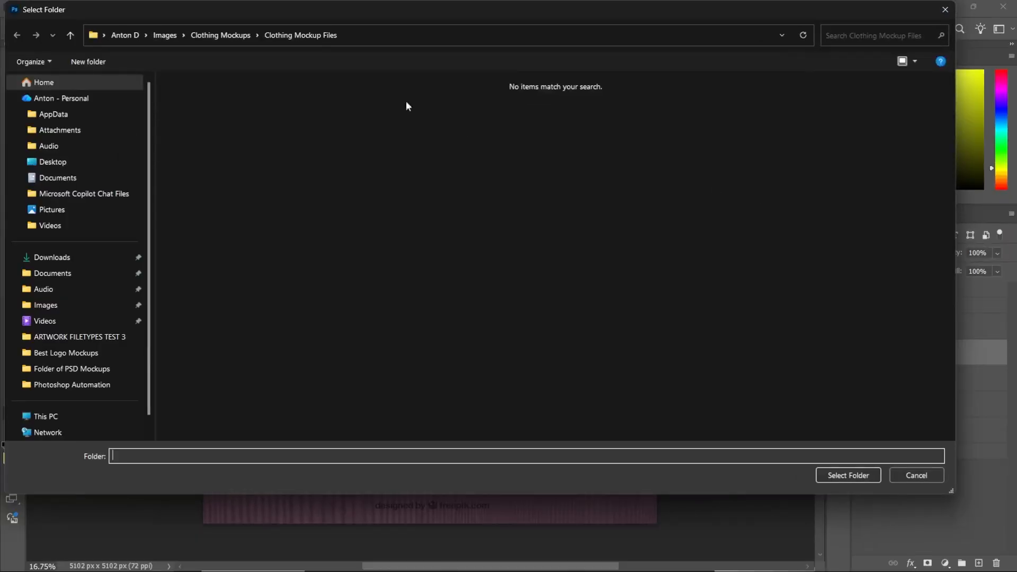
left_click(227, 36)
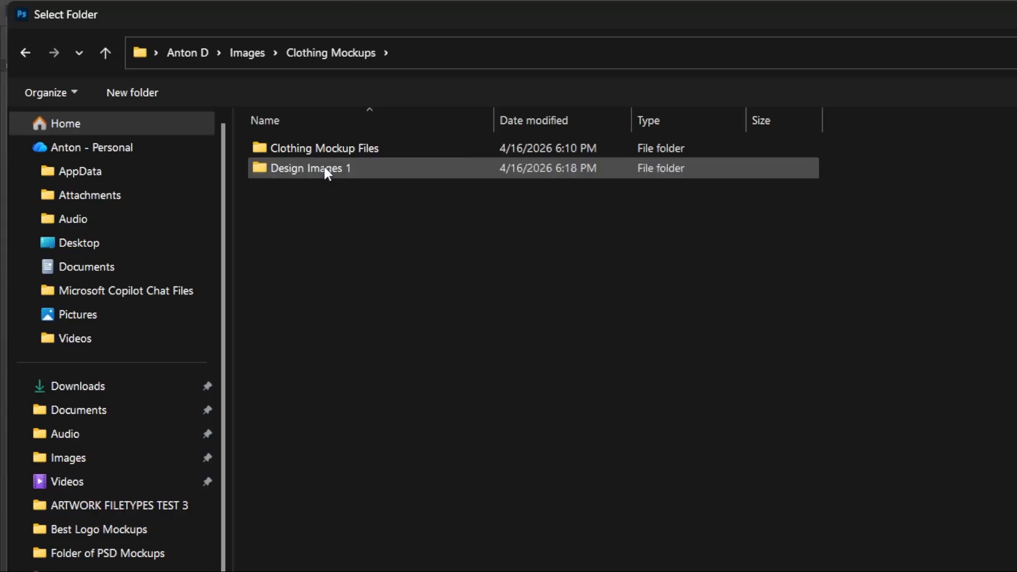
left_click(216, 111)
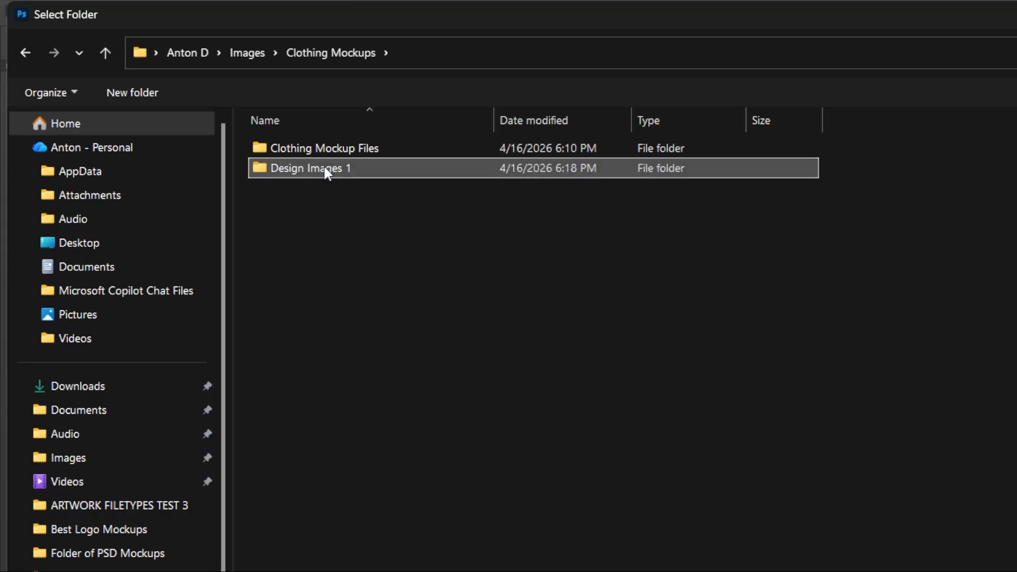
double_click(324, 167)
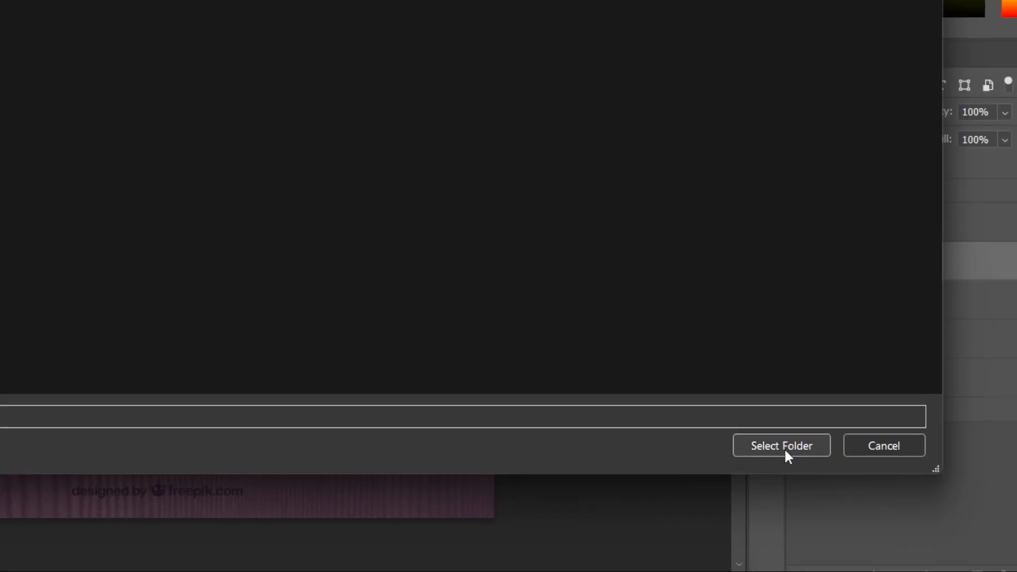
left_click(783, 448)
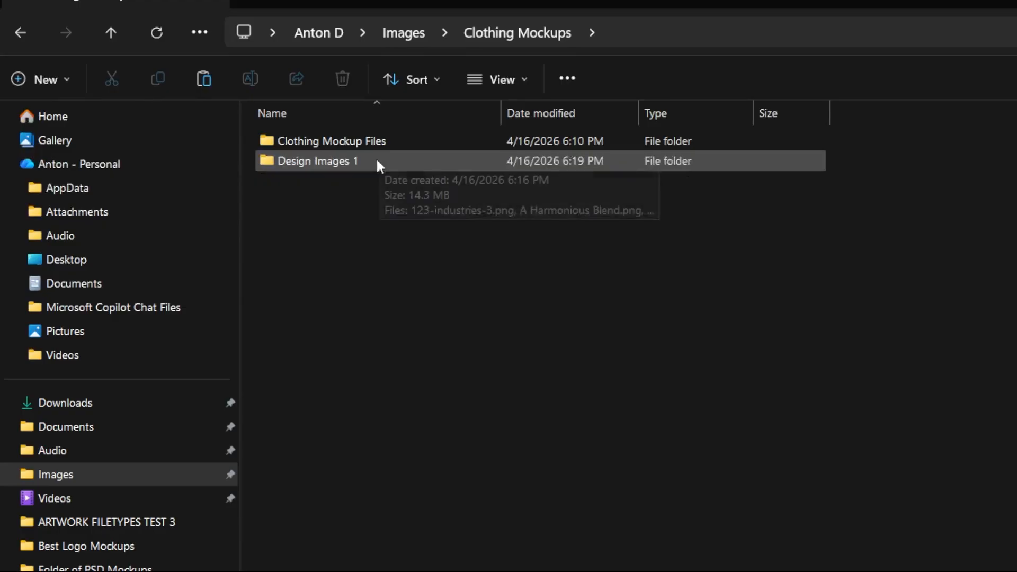
- Preview the abc-company-4.png design image from the input folder
double_click(374, 161)
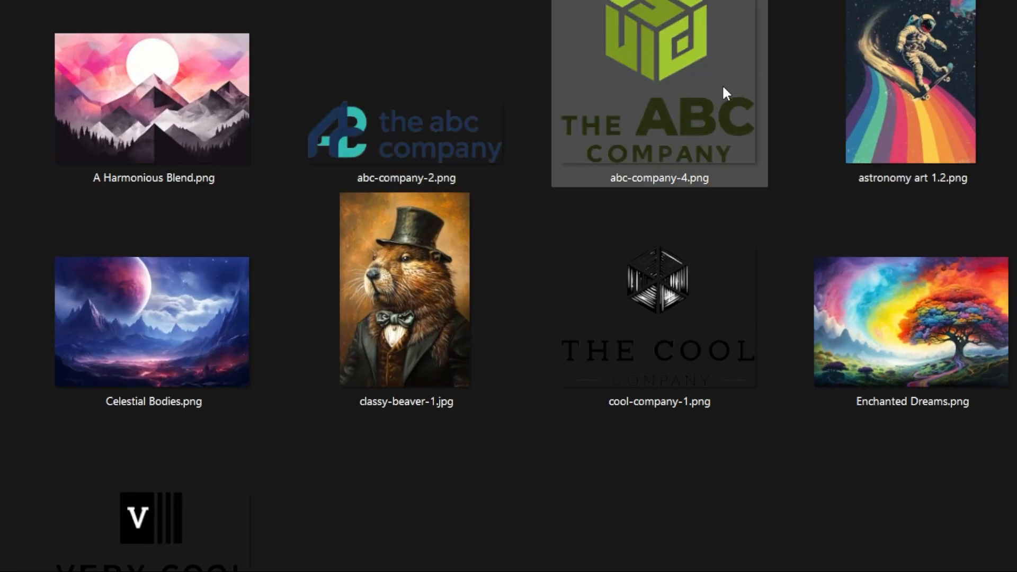
left_click(713, 135)
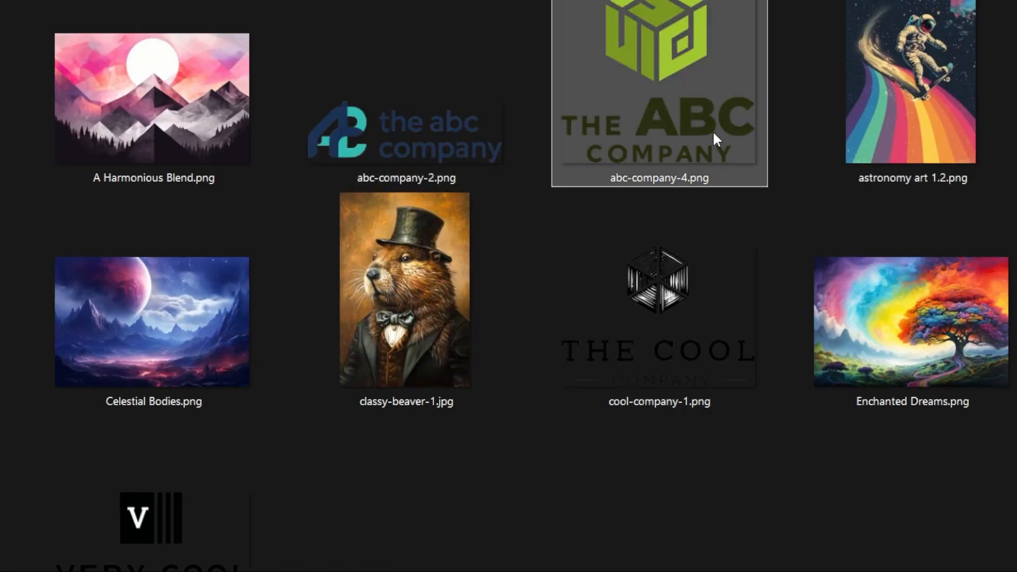
double_click(714, 134)
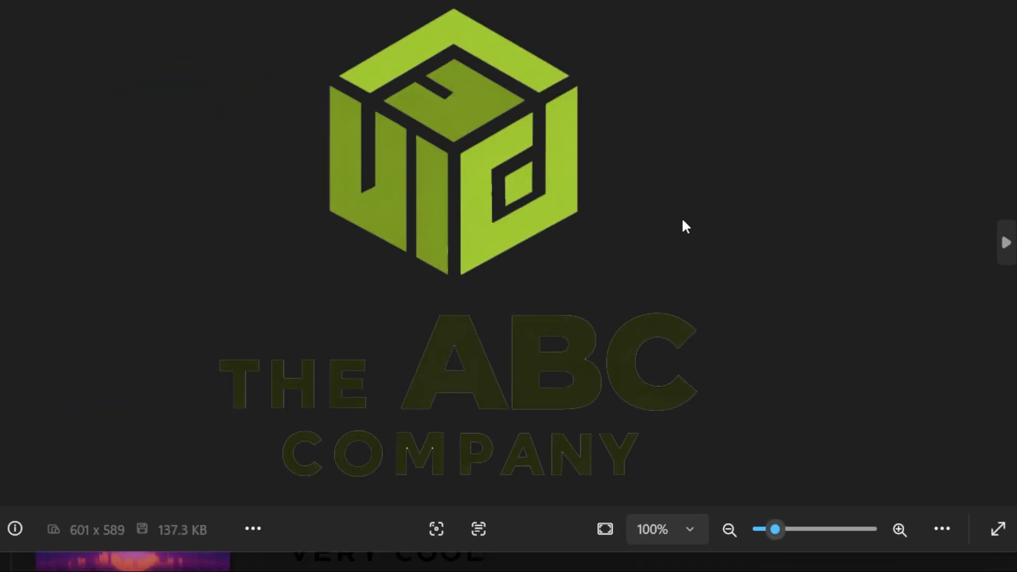
key("alt+Tab")
key("alt+Tab")
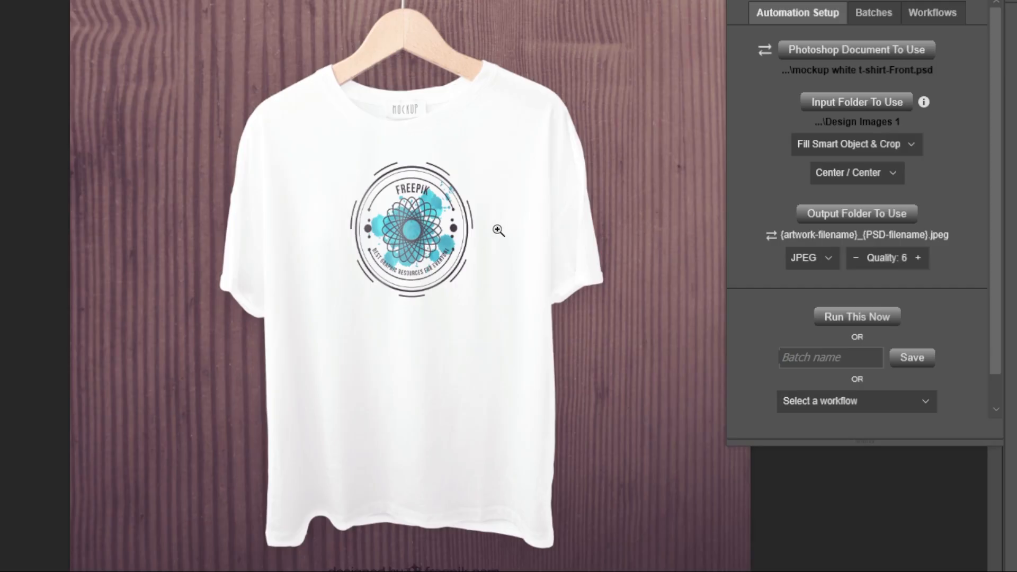
key("alt+Tab")
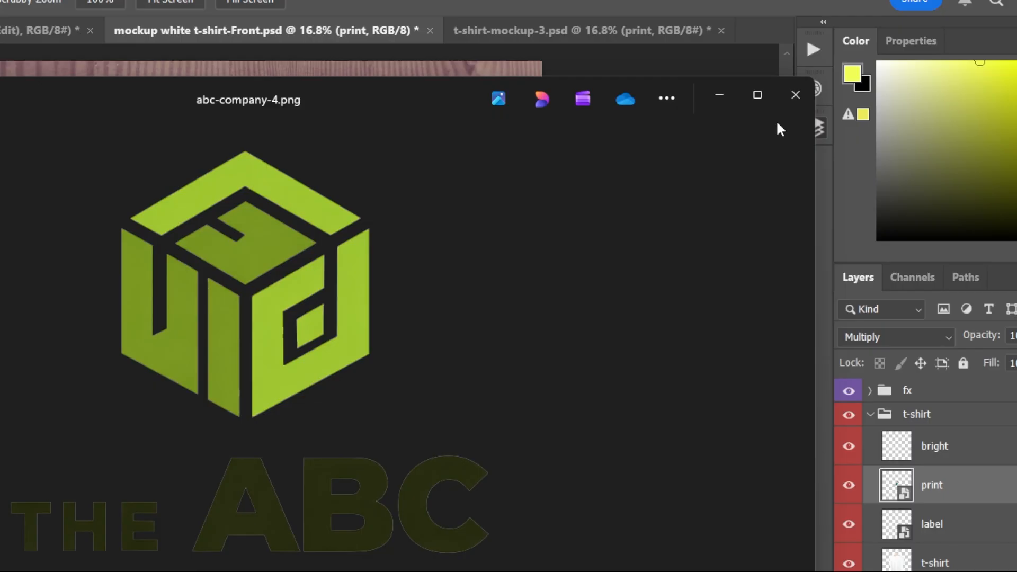
left_click(778, 113)
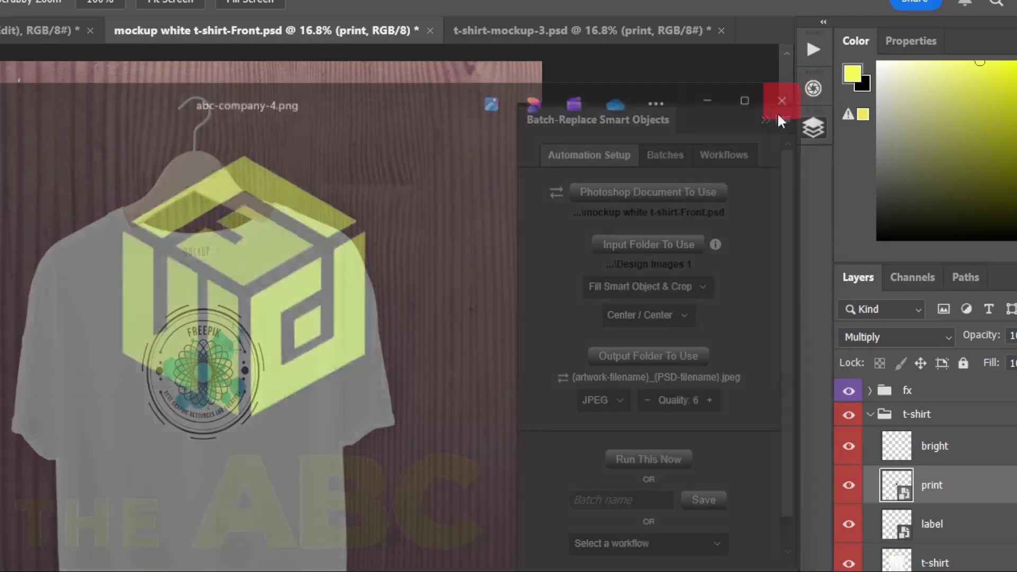
- Preview the astronomy art 1.2.png design image and return to Photoshop
key("alt+Tab")
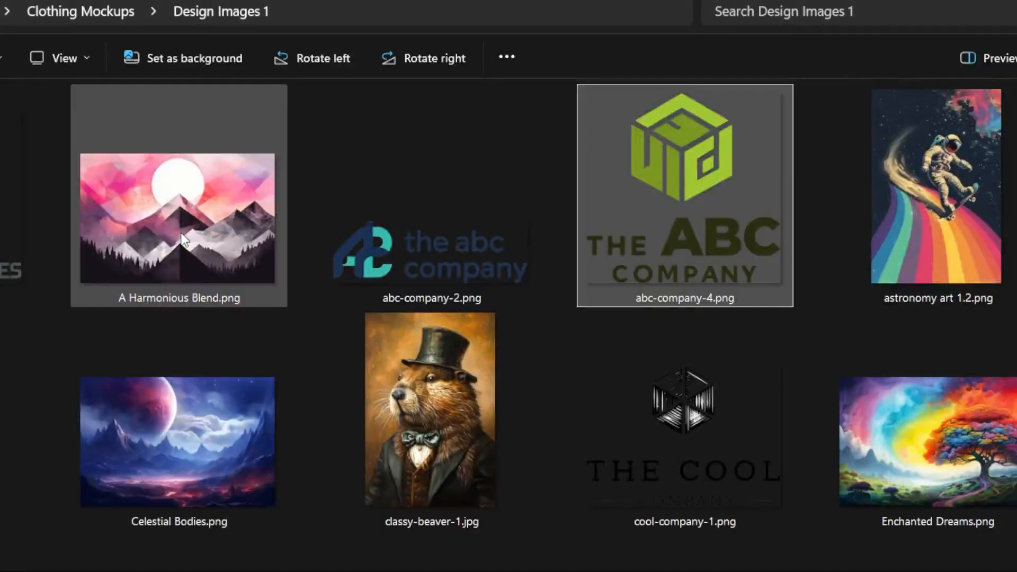
left_click(183, 240)
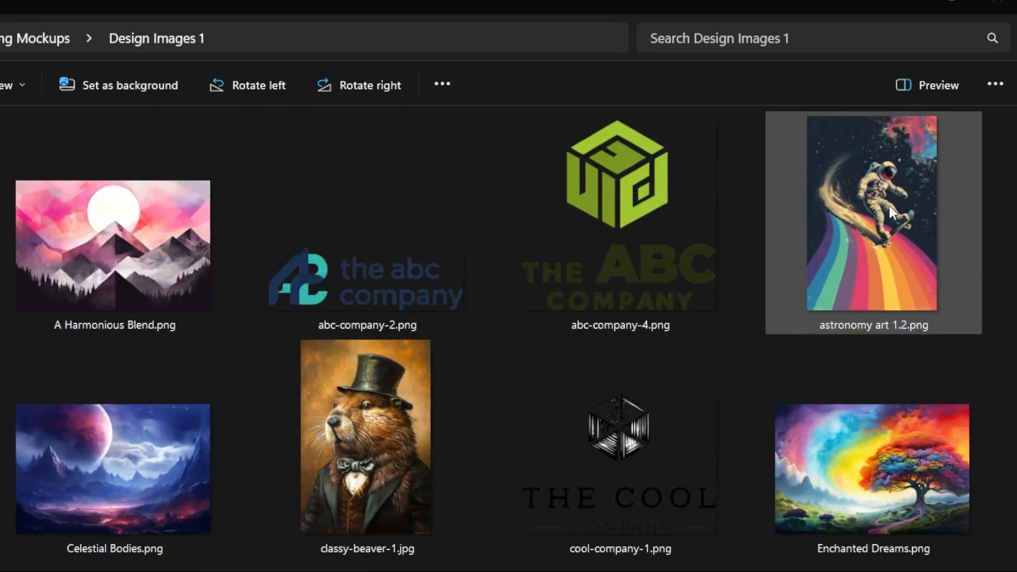
double_click(893, 212)
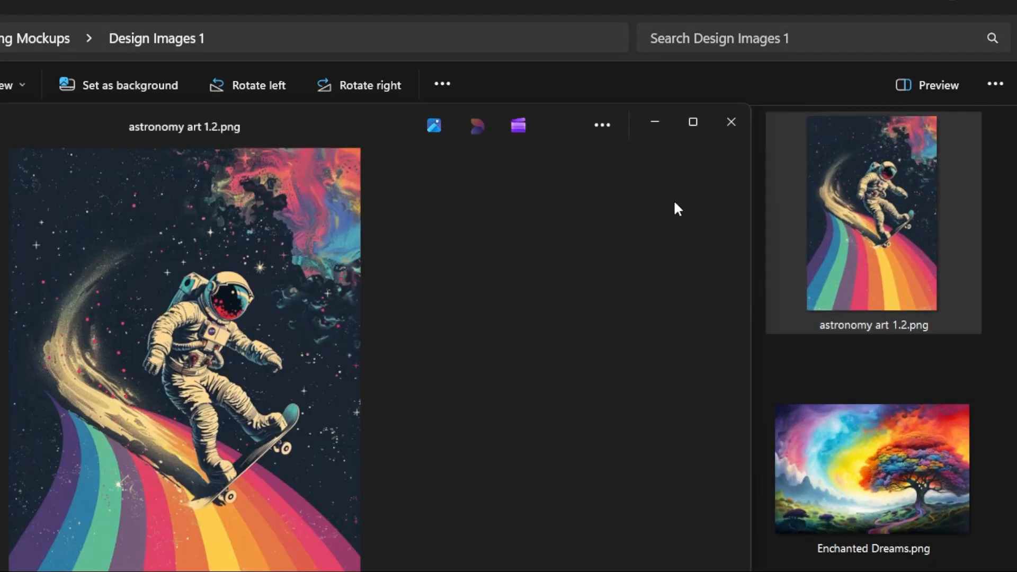
left_click(731, 127)
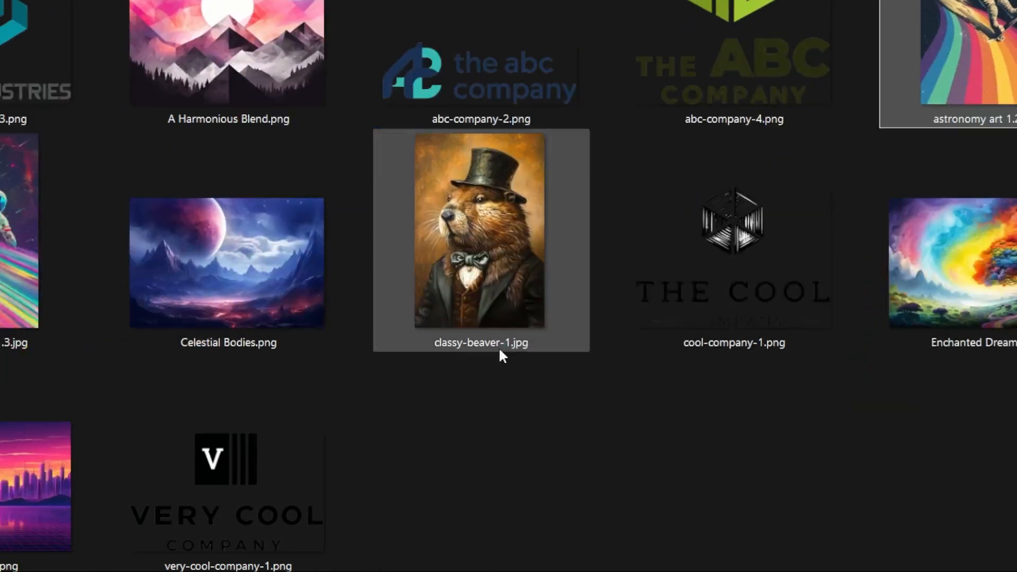
key("alt+Tab")
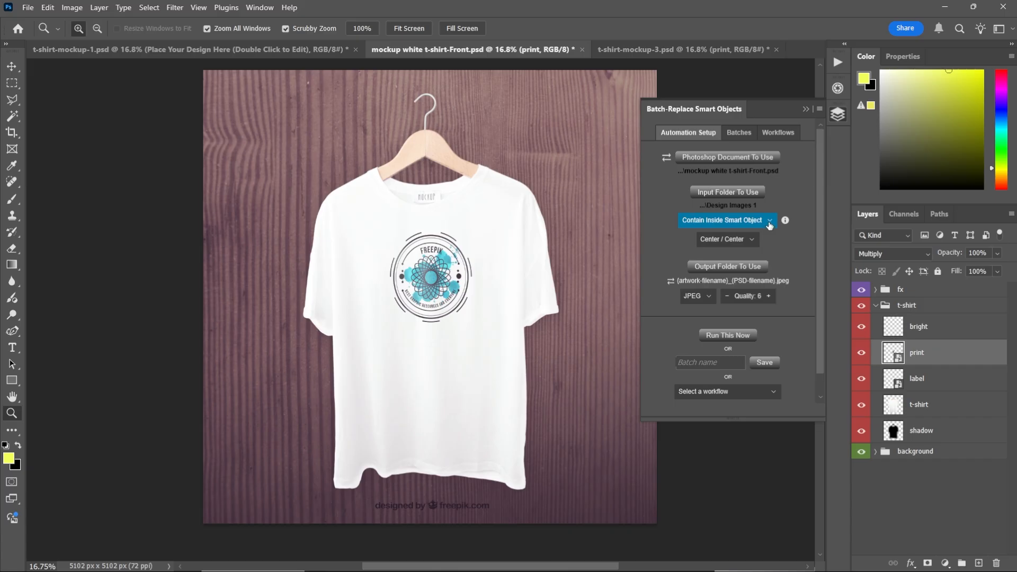
- Set the fit mode to Contain Inside Smart Object
left_click(770, 222)
left_click(761, 235)
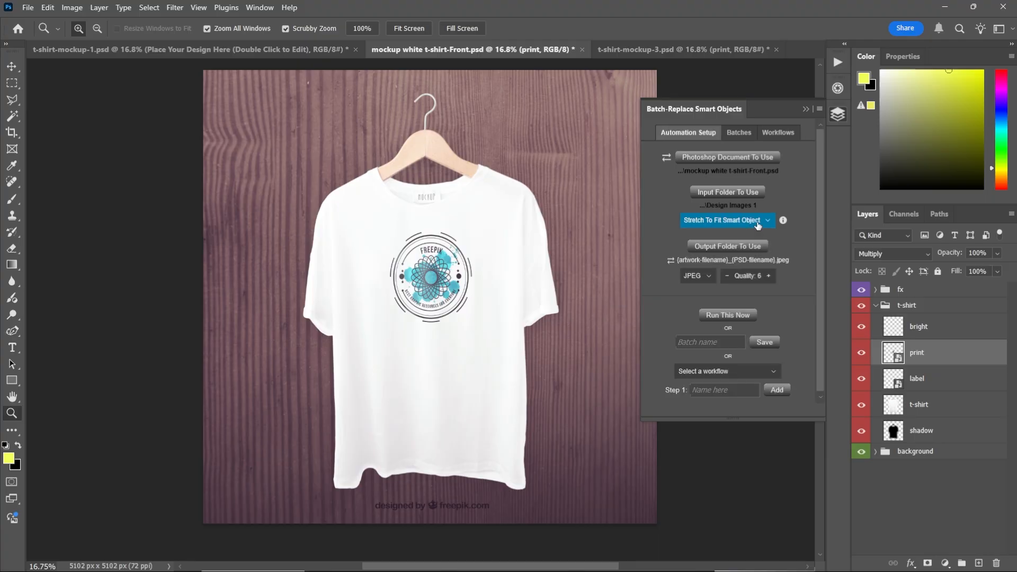
left_click(767, 227)
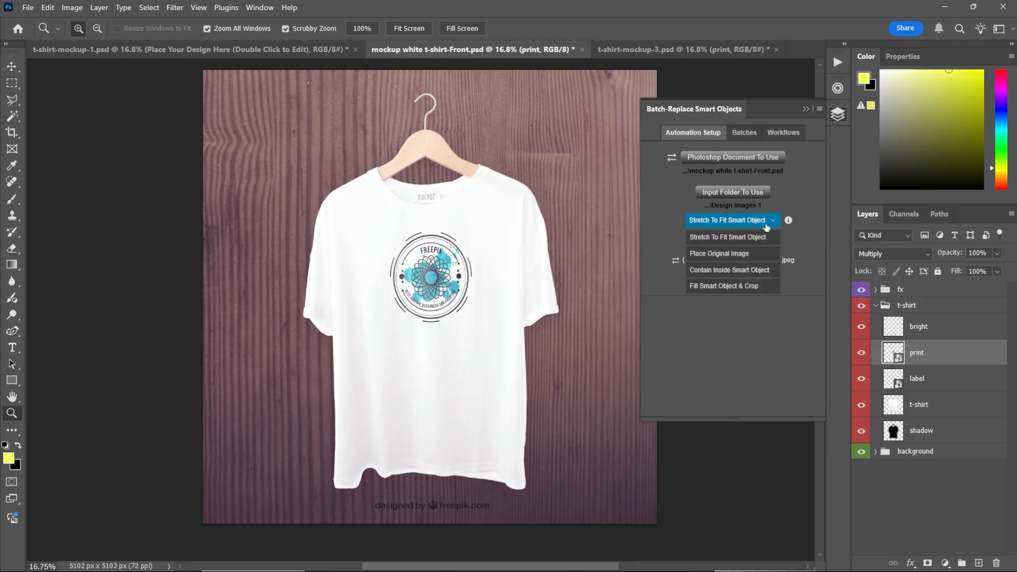
left_click(758, 272)
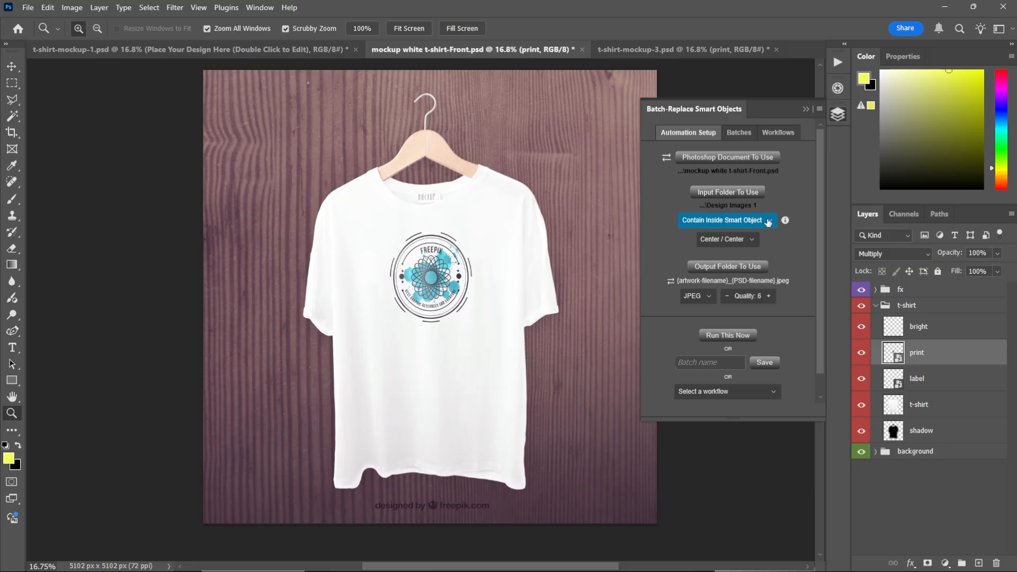
left_click(767, 223)
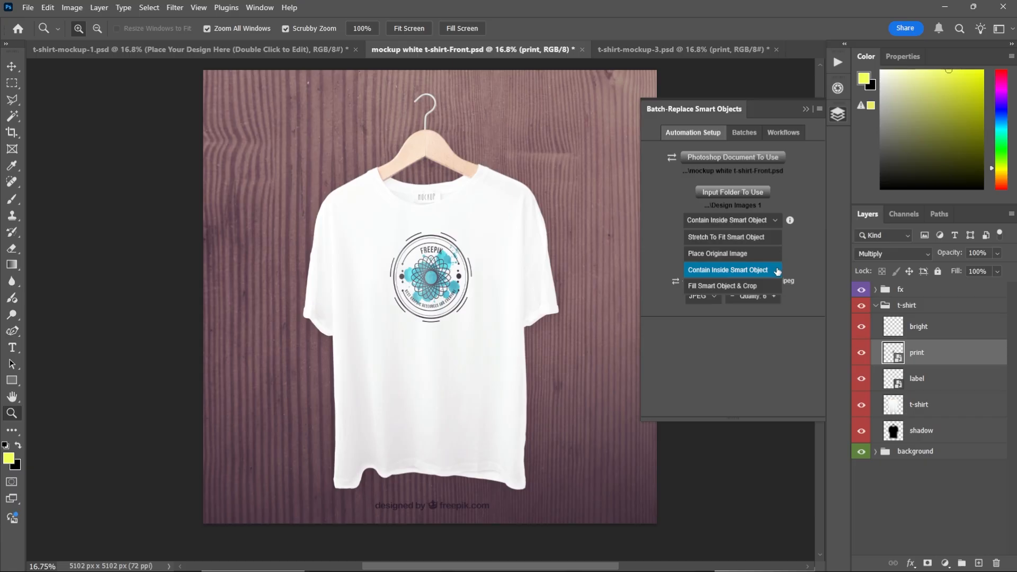
left_click(754, 238)
key("alt+Tab")
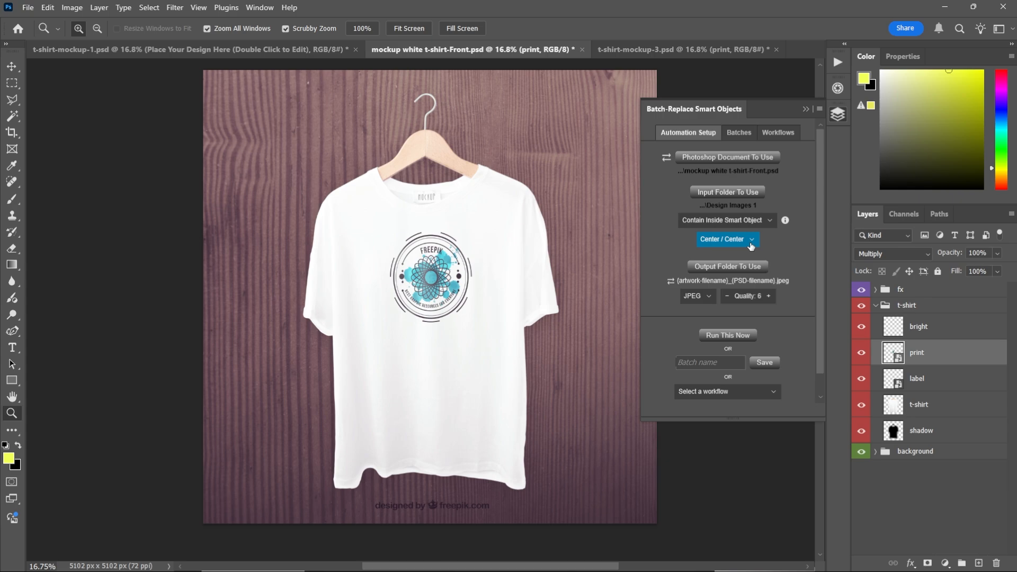
- Review the anchor position options for the placed design
left_click(752, 243)
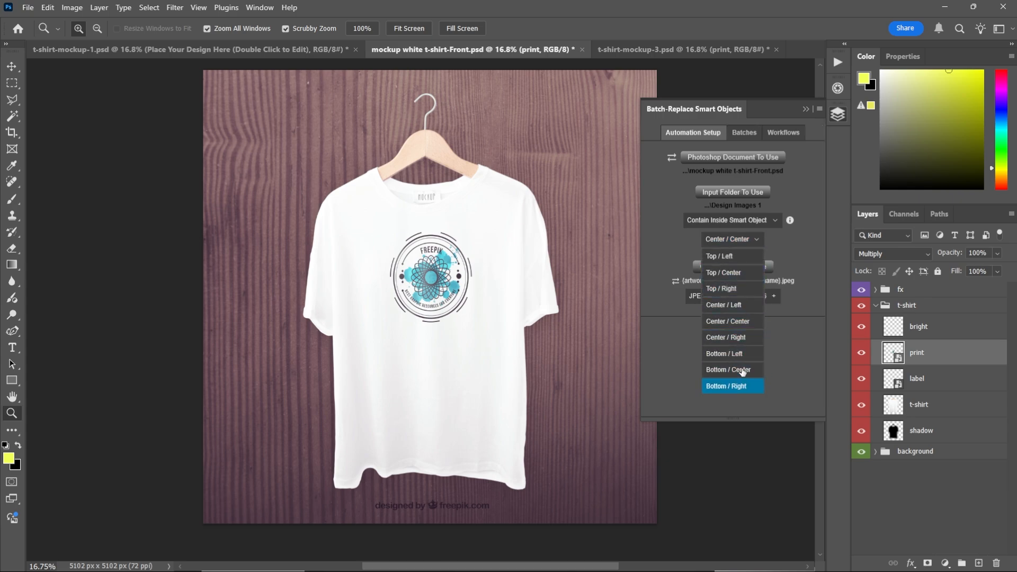
left_click(746, 241)
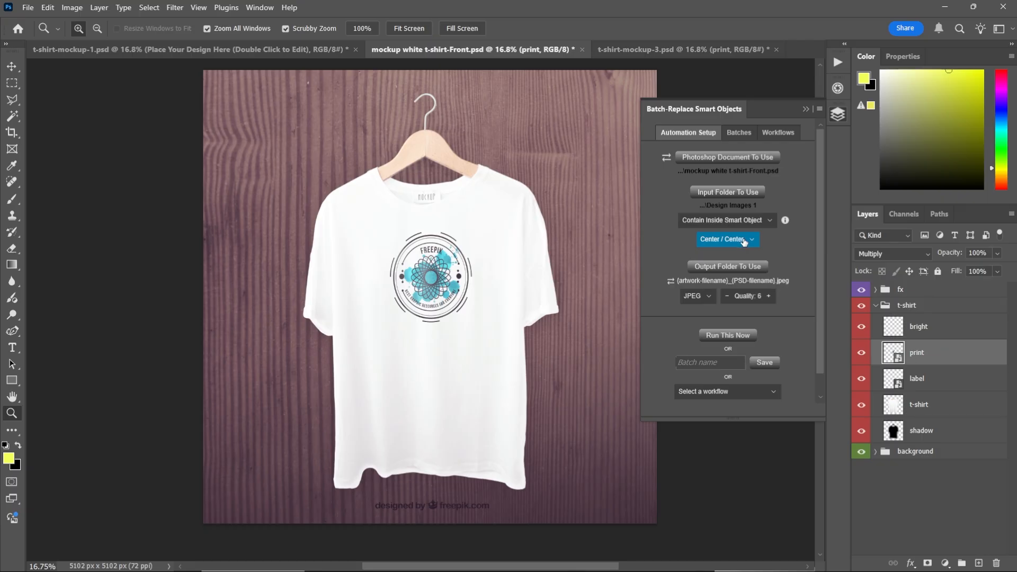
left_click(744, 241)
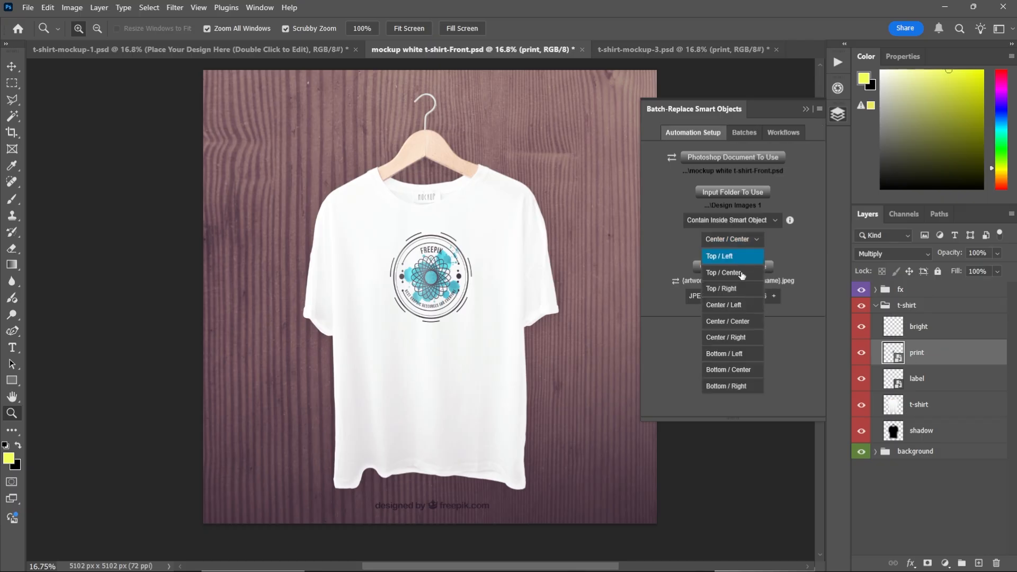
left_click(745, 326)
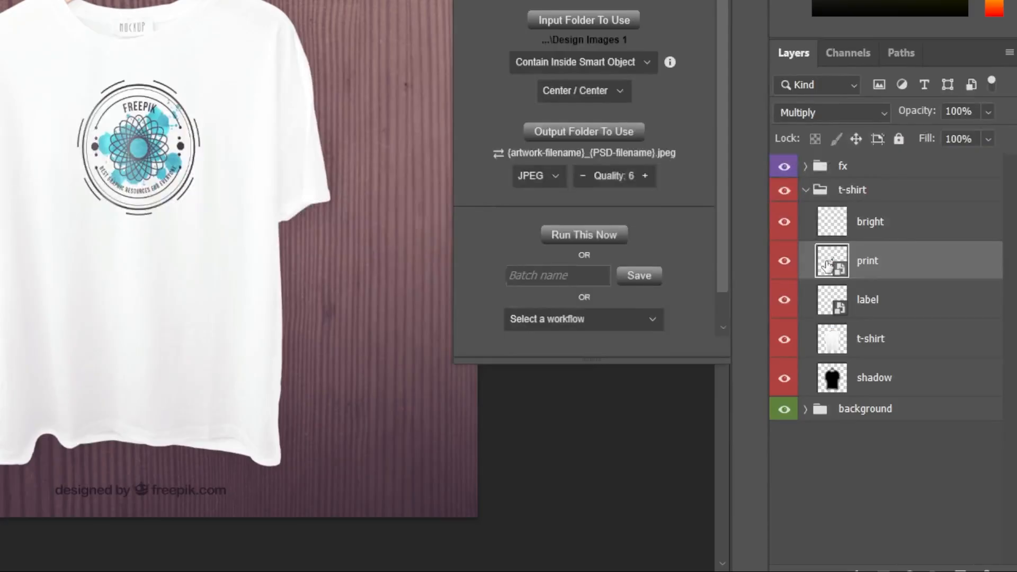
- Open the print smart object and add a Solid Color fill layer with colour eaff00
double_click(832, 261)
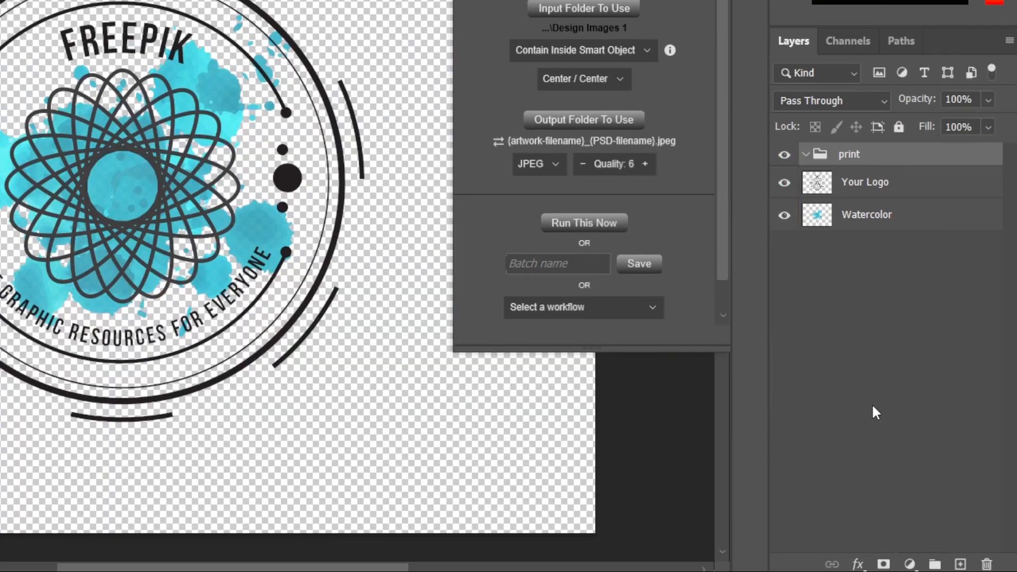
left_click(928, 569)
left_click(890, 237)
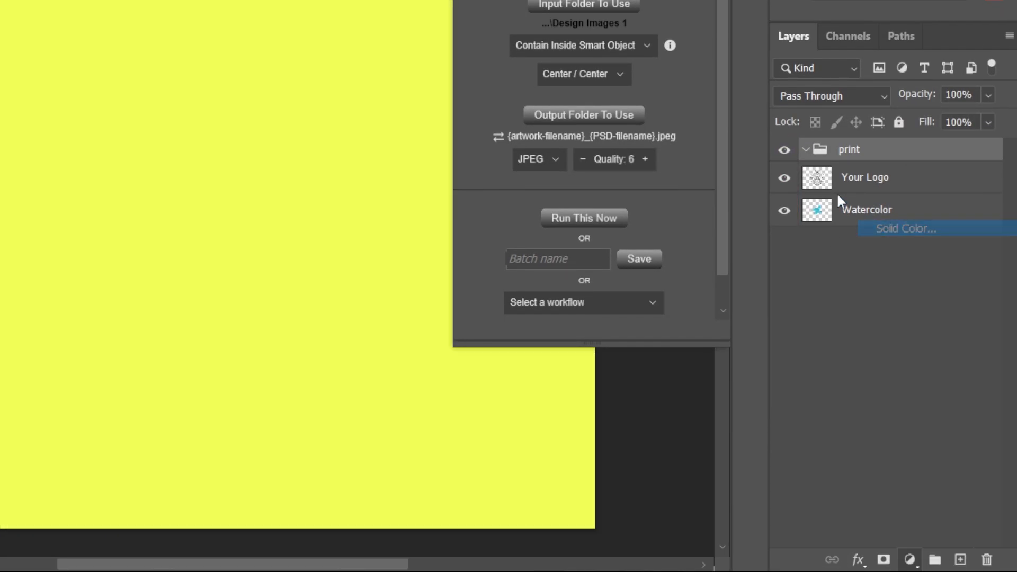
type("eaff00")
left_click(942, 110)
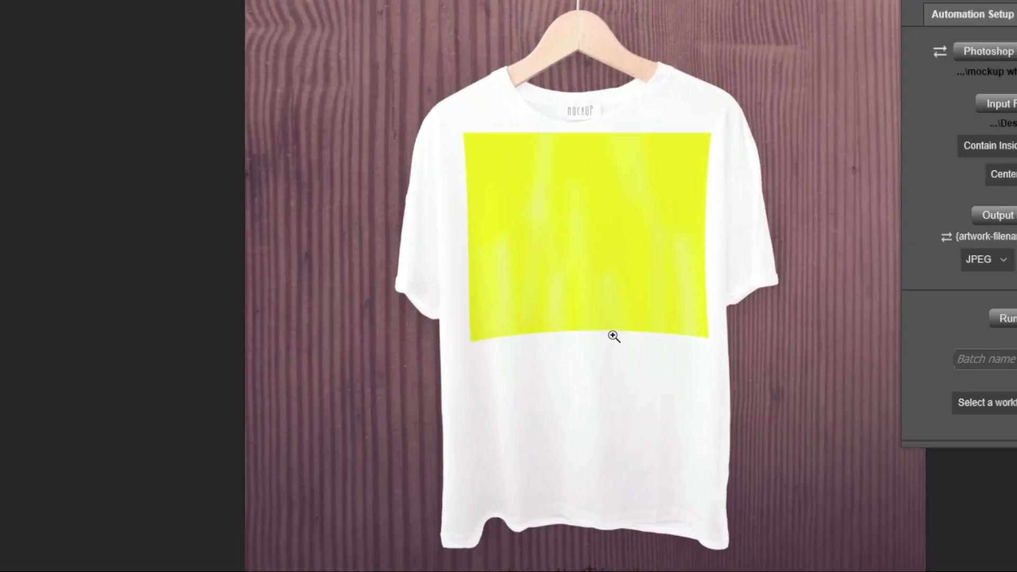
- Try several anchor positions for the placed design and set the anchor back to Center / Center
left_click(1002, 174)
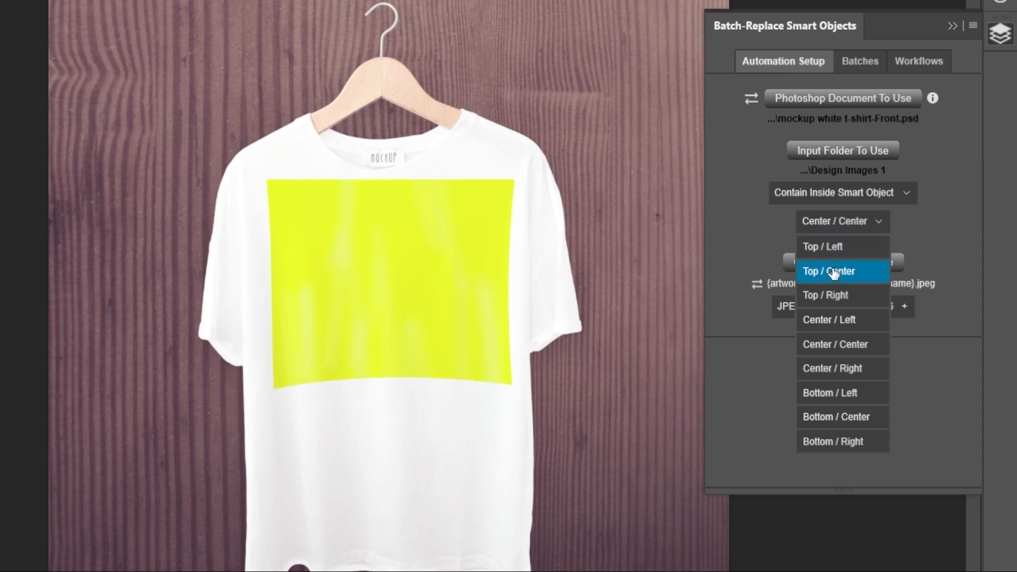
left_click(840, 270)
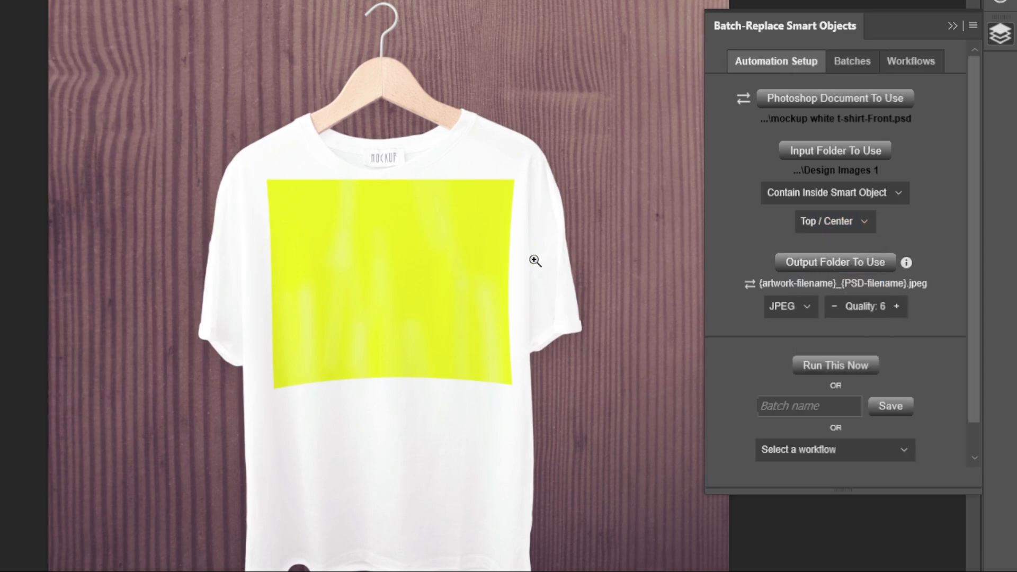
left_click(837, 223)
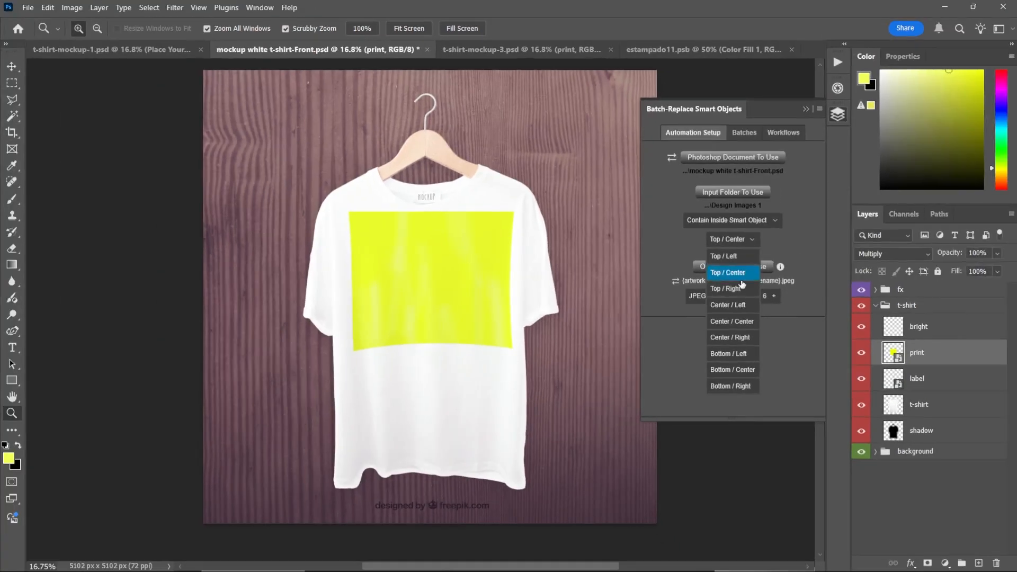
left_click(741, 337)
left_click(726, 239)
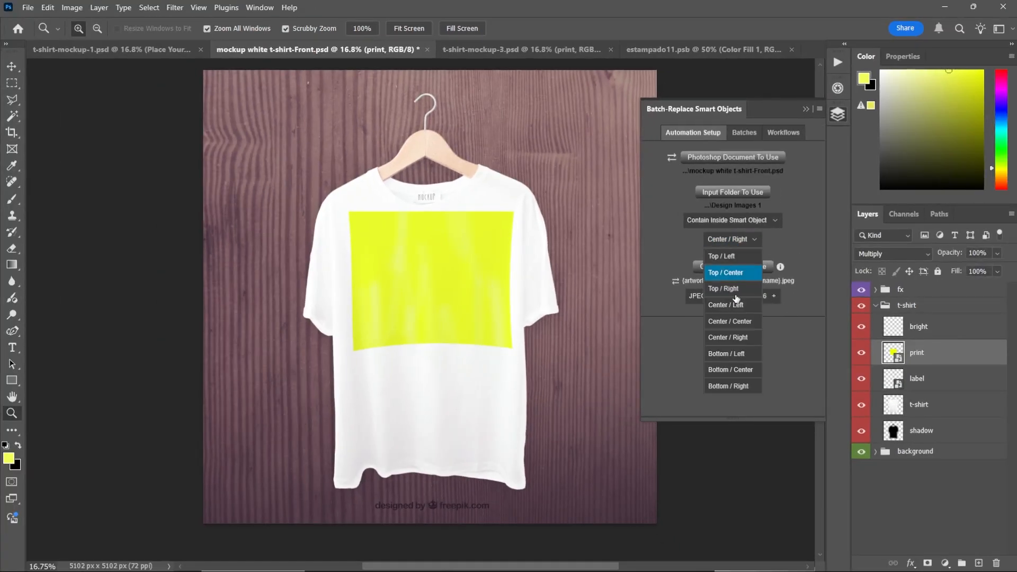
left_click(741, 325)
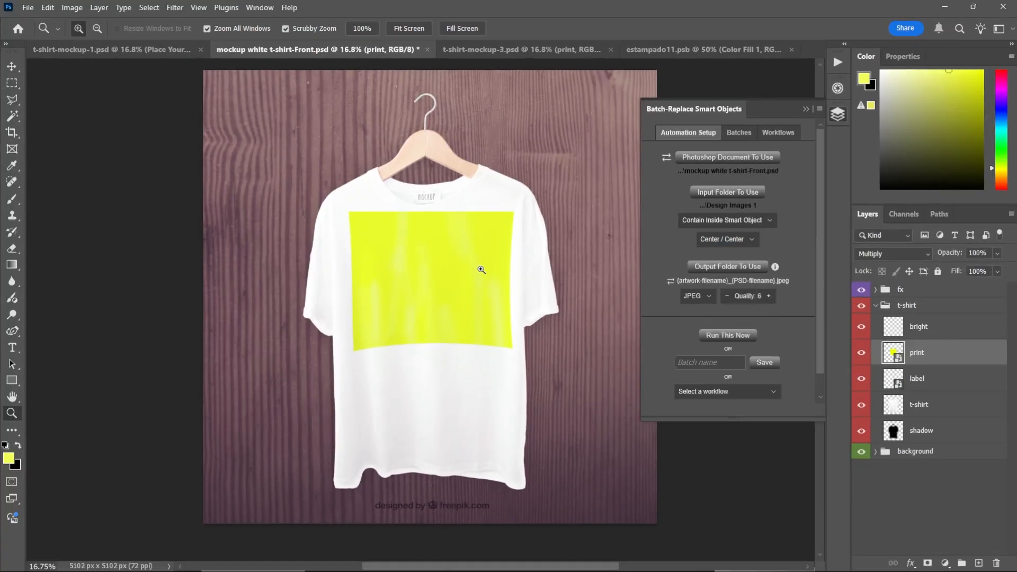
- Create a new folder named FInal Mockup Images 1 inside Clothing Mockups and choose it as the output folder
left_click(744, 273)
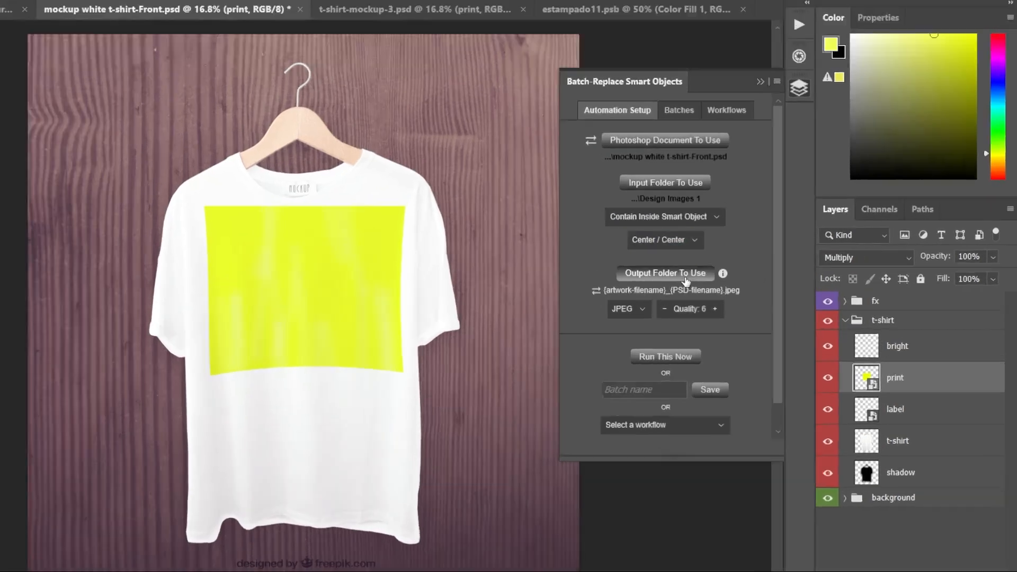
left_click(323, 56)
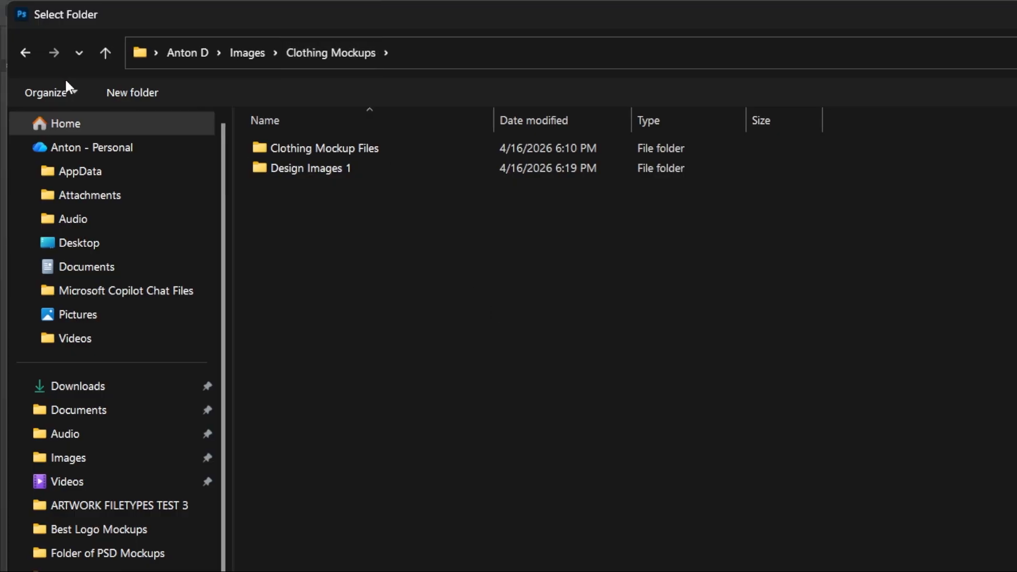
left_click(130, 93)
type("FInal Mockup Images 1")
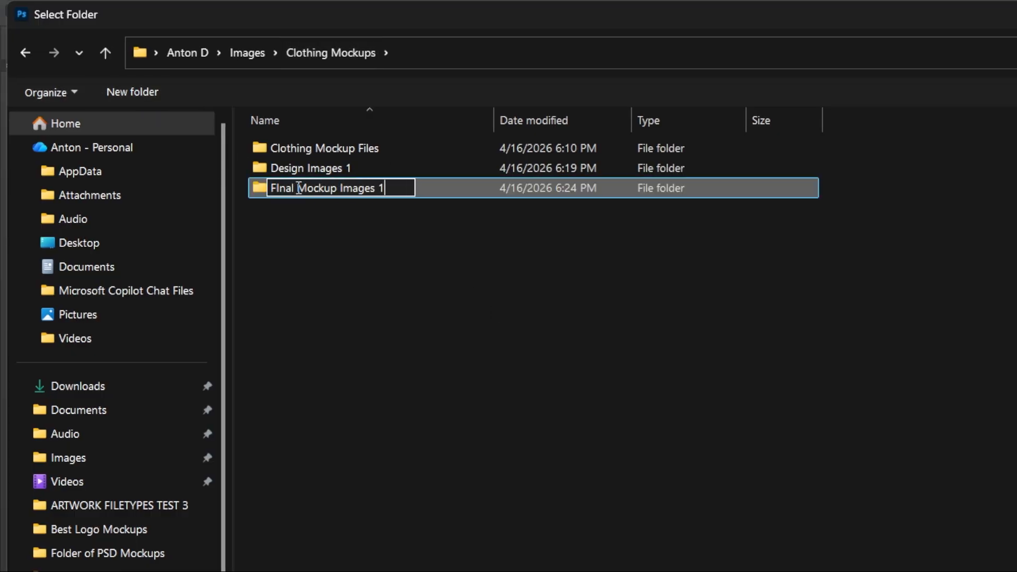
key("Return")
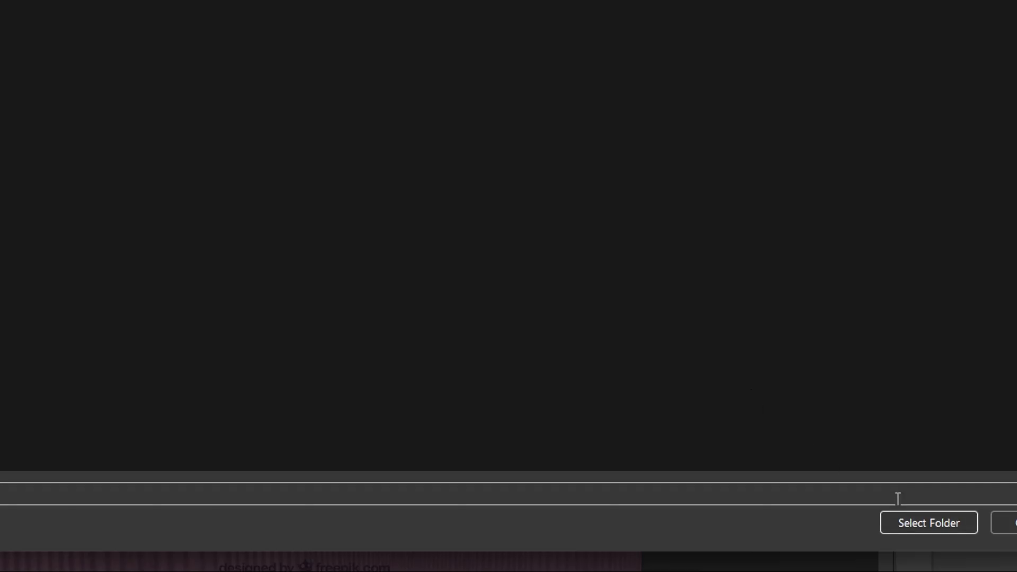
left_click(929, 523)
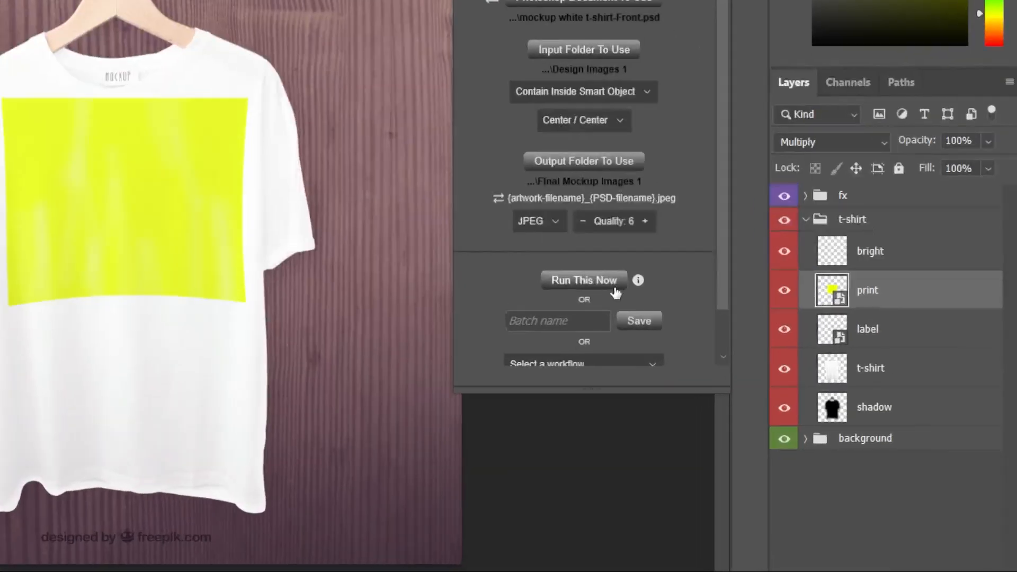
- Run the batch replacement now and close the completion message
left_click(615, 428)
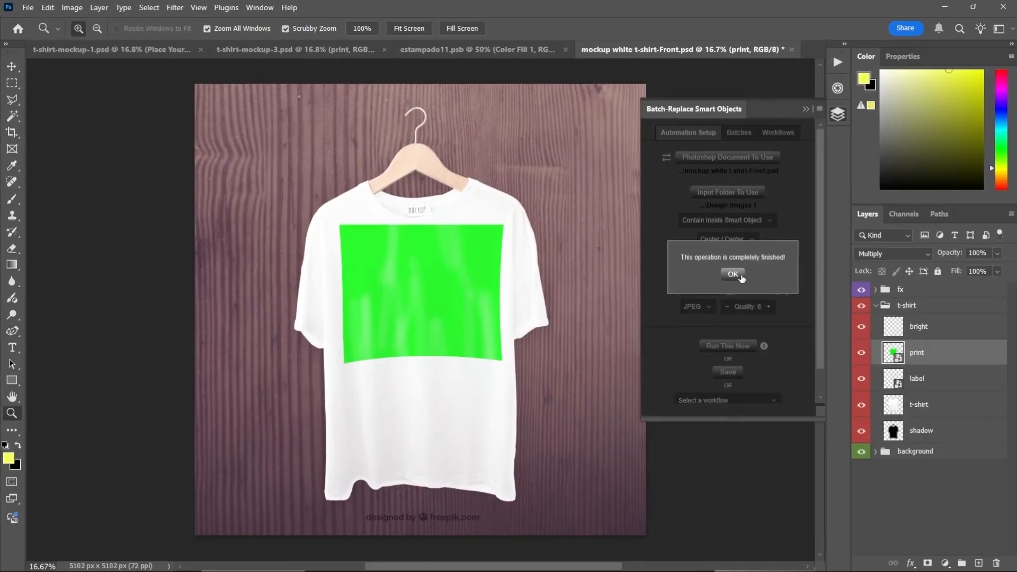
left_click(742, 277)
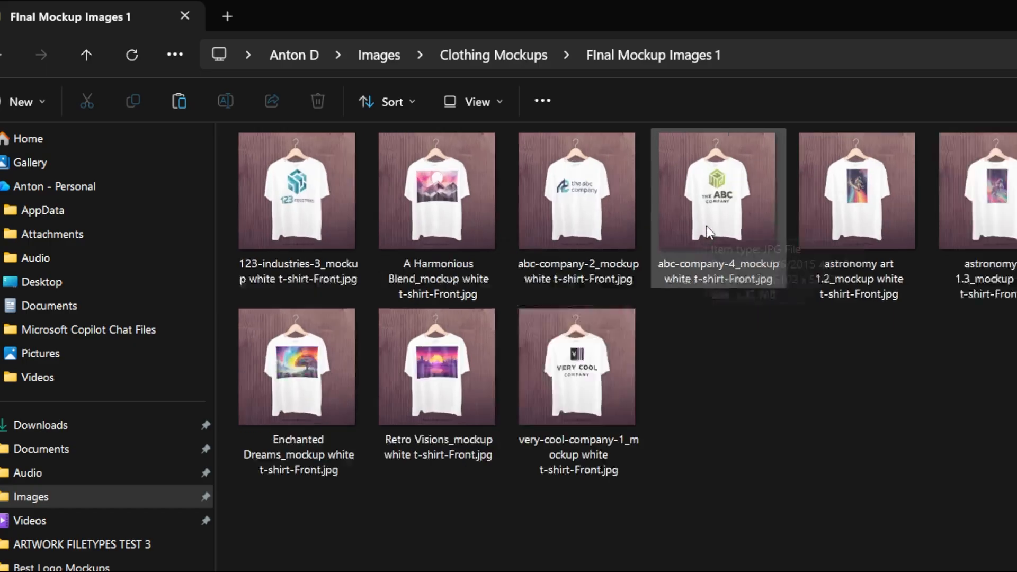
- Browse the exported mockup JPEGs in the FInal Mockup Images 1 folder one by one
scroll(705, 224, "up", 2)
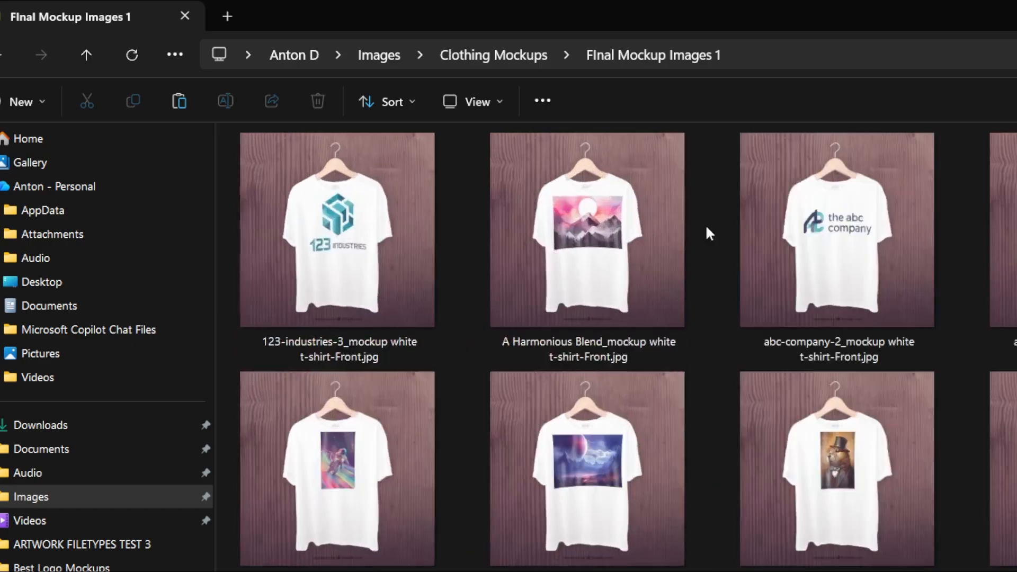
double_click(372, 230)
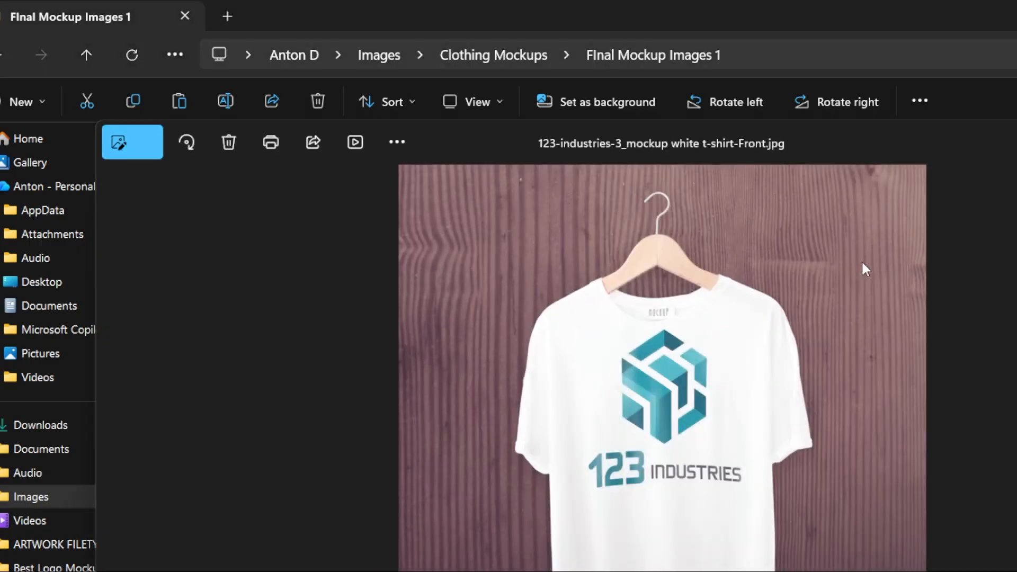
key("Right")
key("Right")
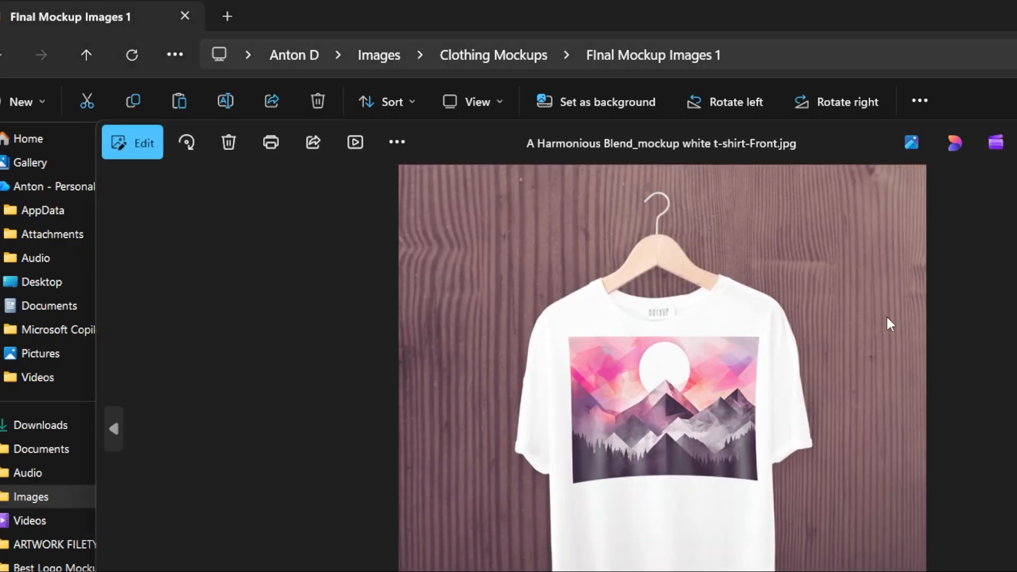
key("Right")
key("Right")
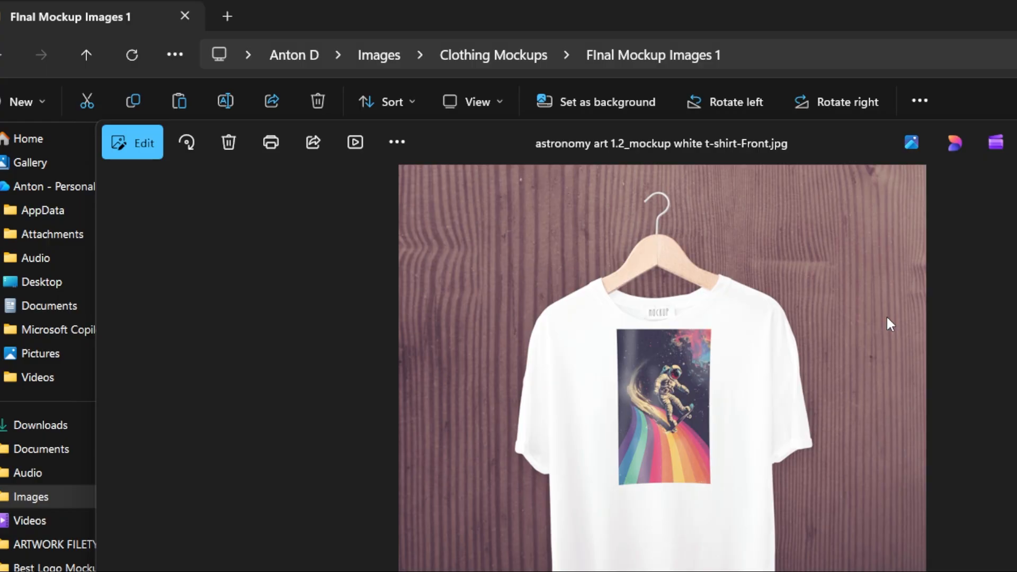
key("Right")
key("Right")
key("Right")
key("Right")
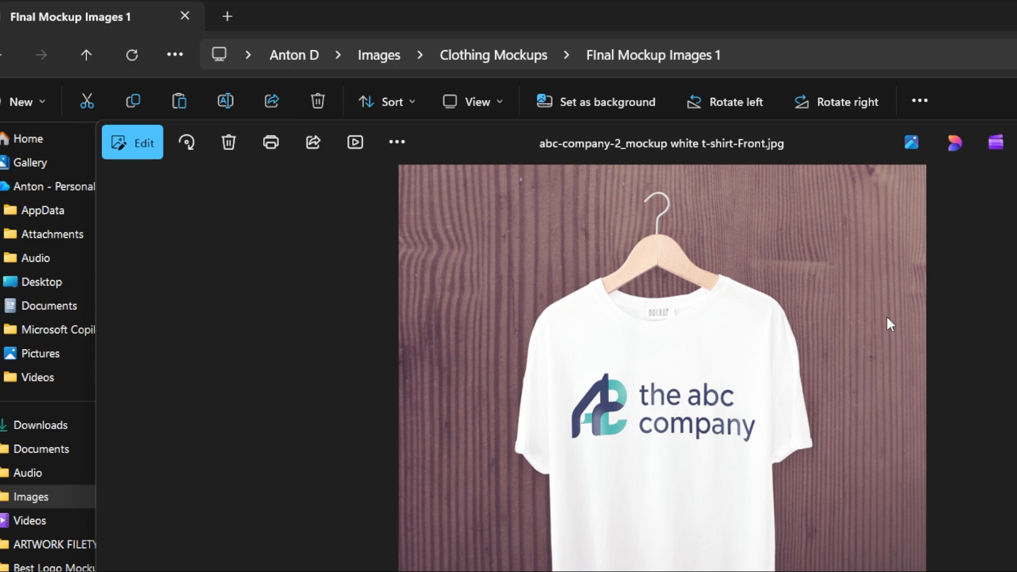
key("Right")
key("Right")
key("Right")
key("Right")
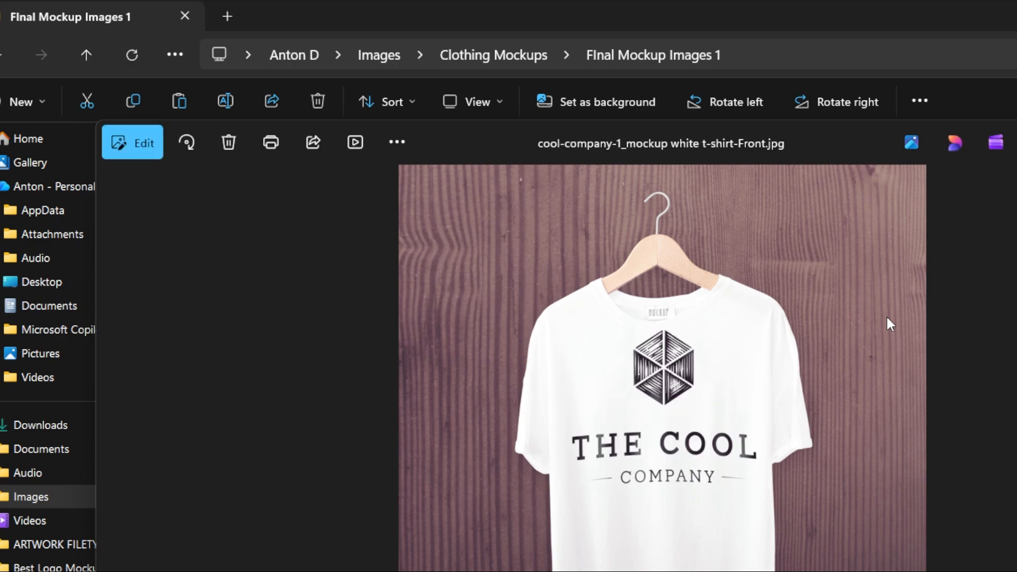
key("Right")
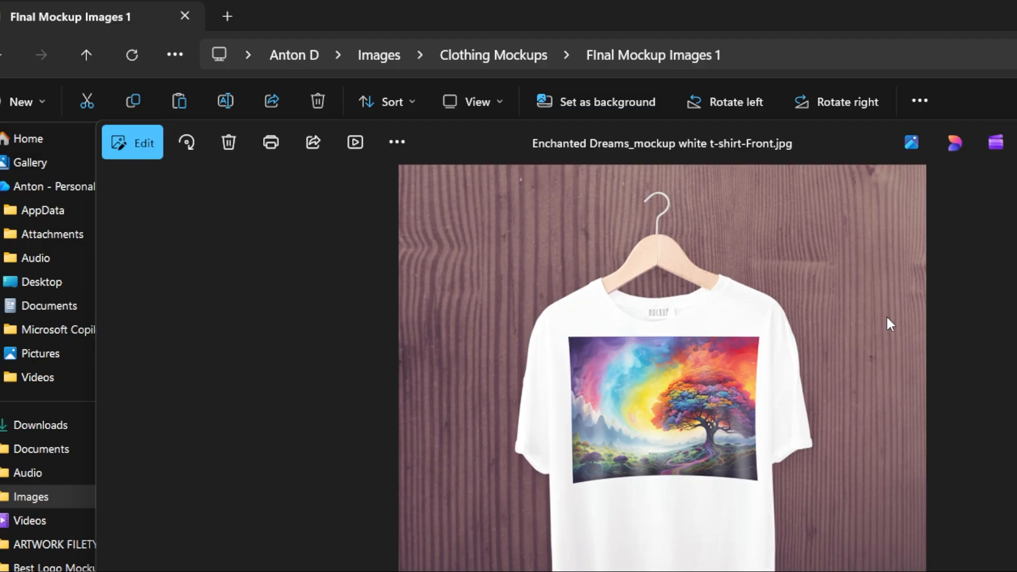
key("Right")
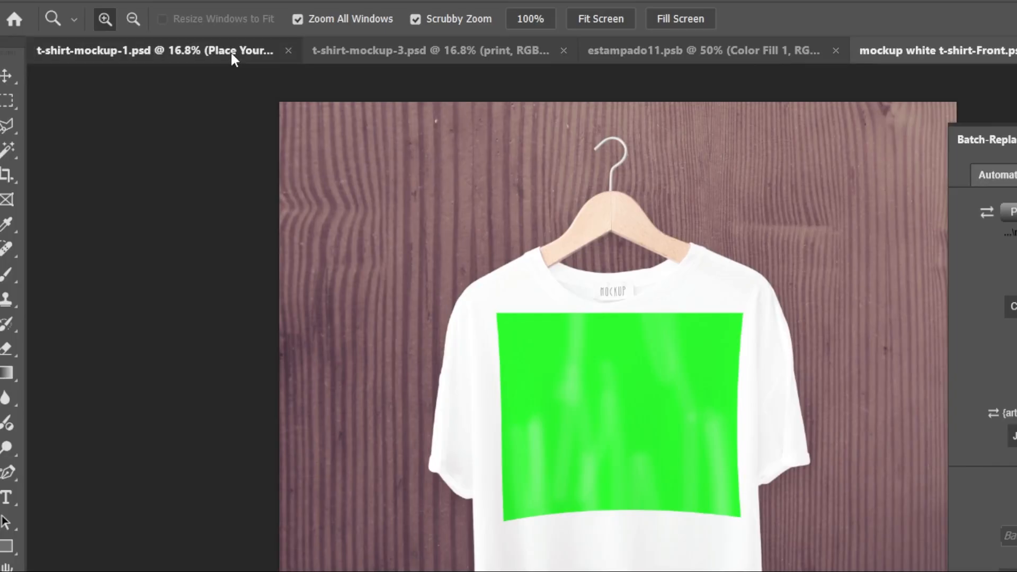
- Switch to the t-shirt-mockup-1 document and set the fit mode to Stretch To Fit Smart Object
left_click(232, 51)
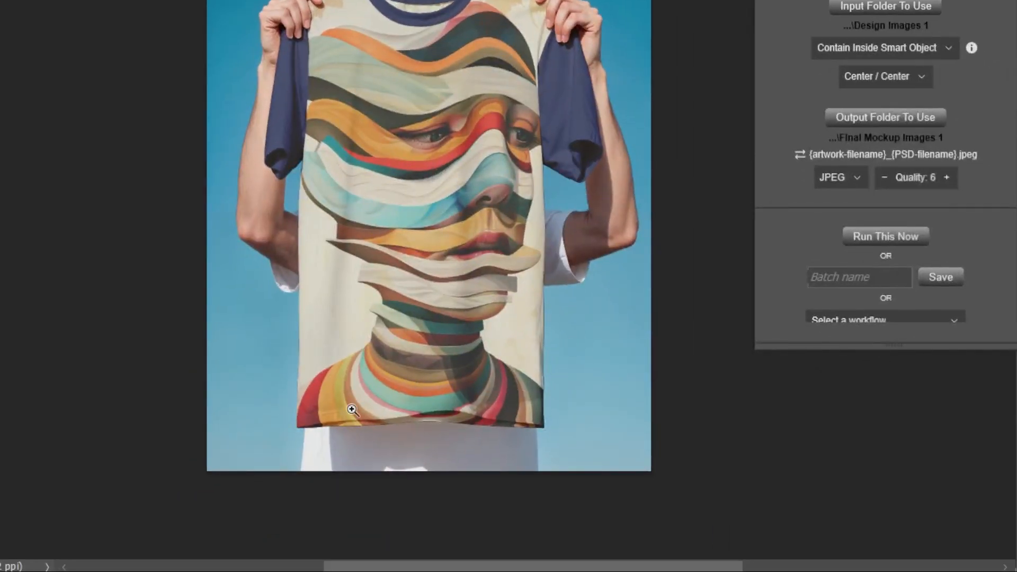
key("ctrl+Tab")
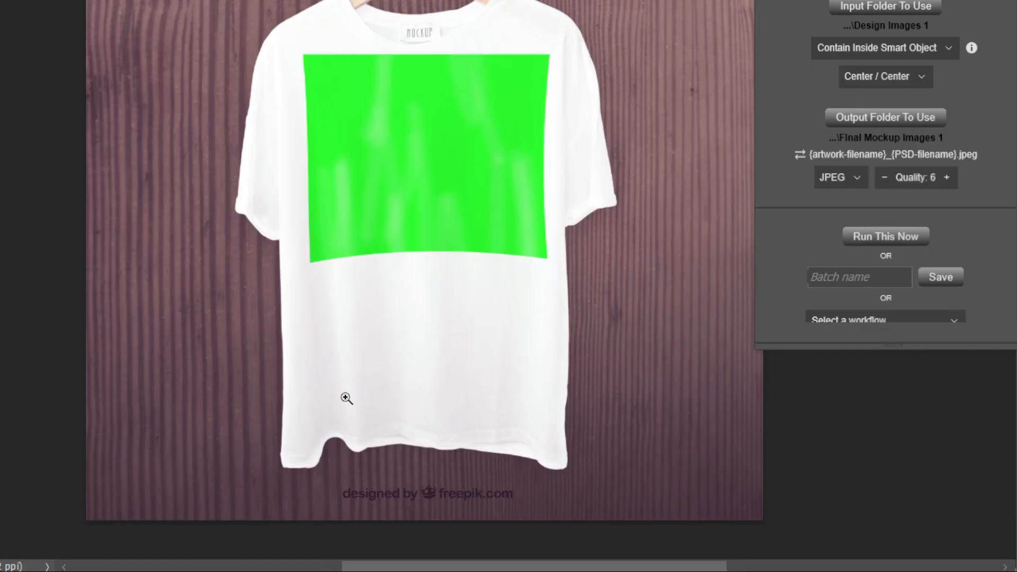
key("ctrl+Tab")
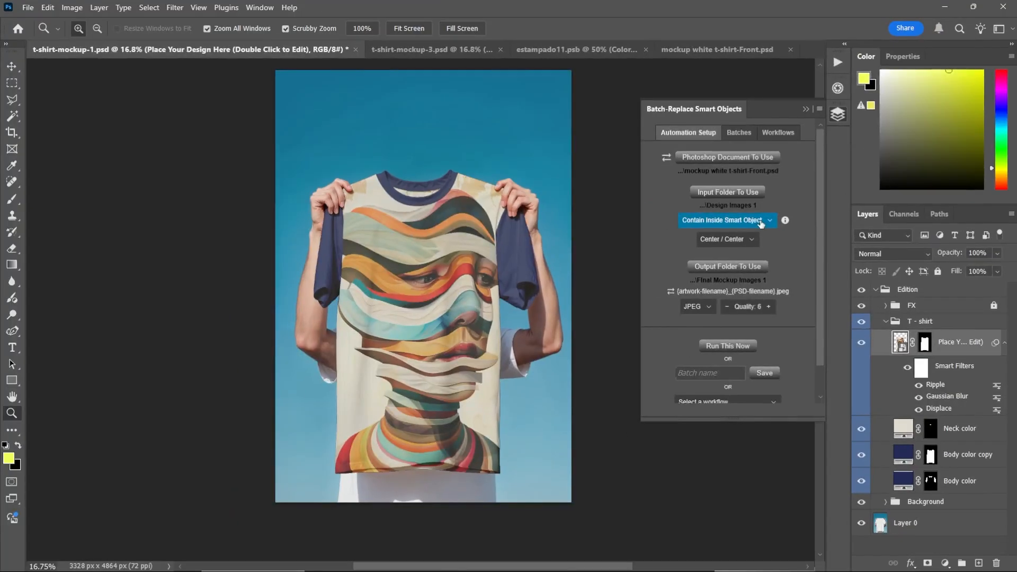
left_click(606, 169)
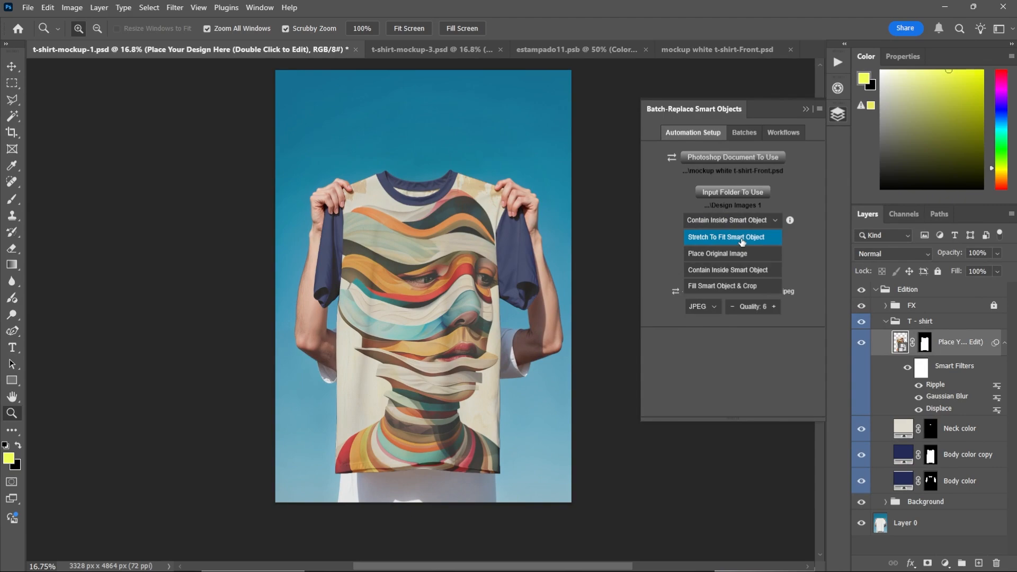
left_click(742, 239)
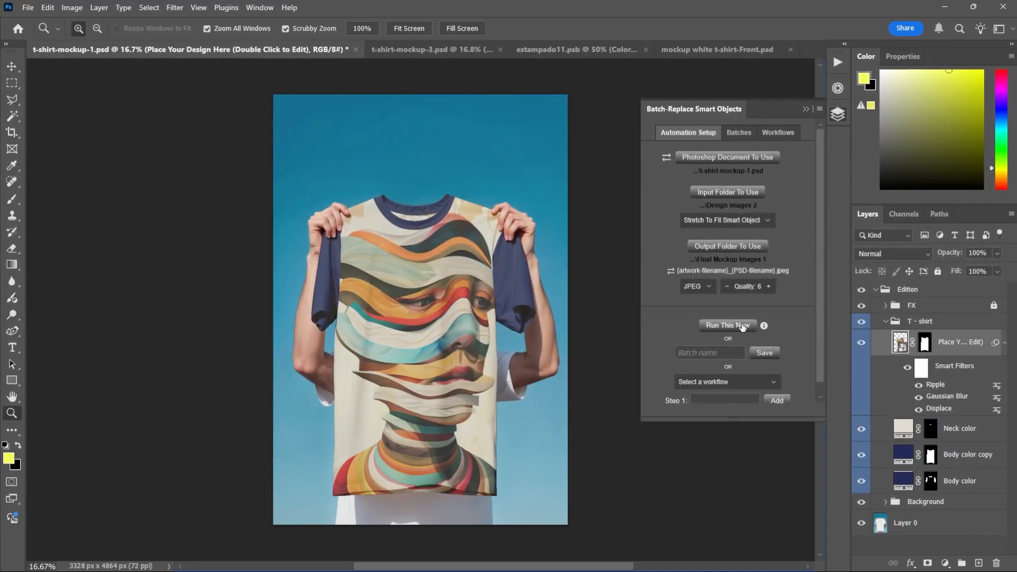
- Run the batch replacement now on this mockup and close the completion message
left_click(743, 326)
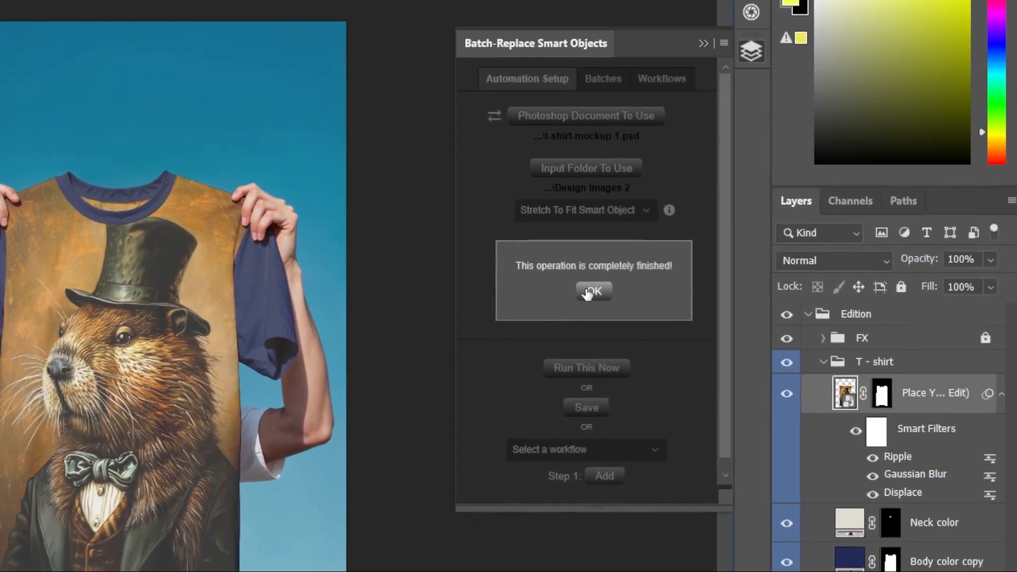
left_click(585, 179)
- Switch to File Explorer and browse the exported t-shirt-mockup-1 JPEGs in the output folder
key("alt+Tab")
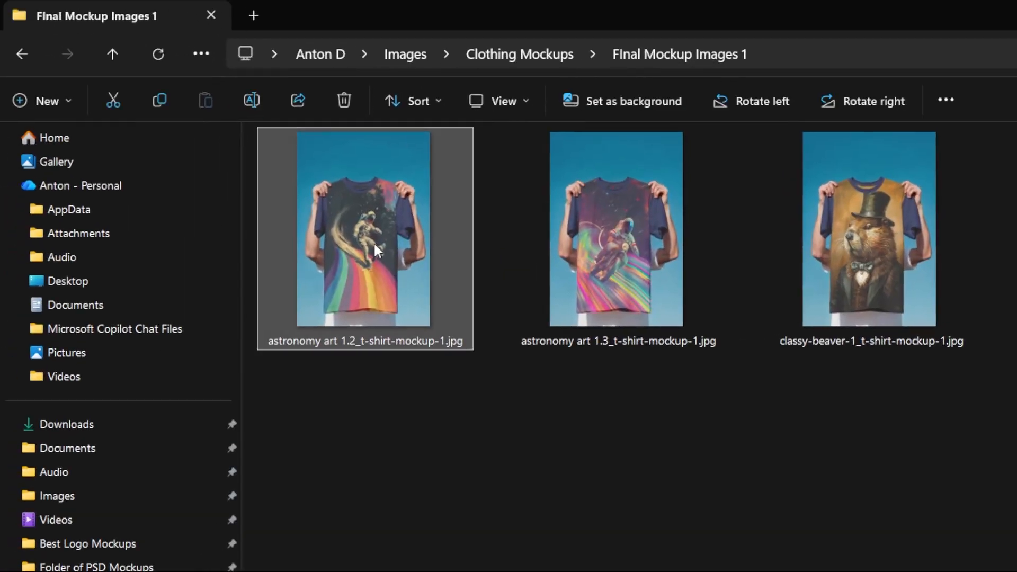
double_click(374, 244)
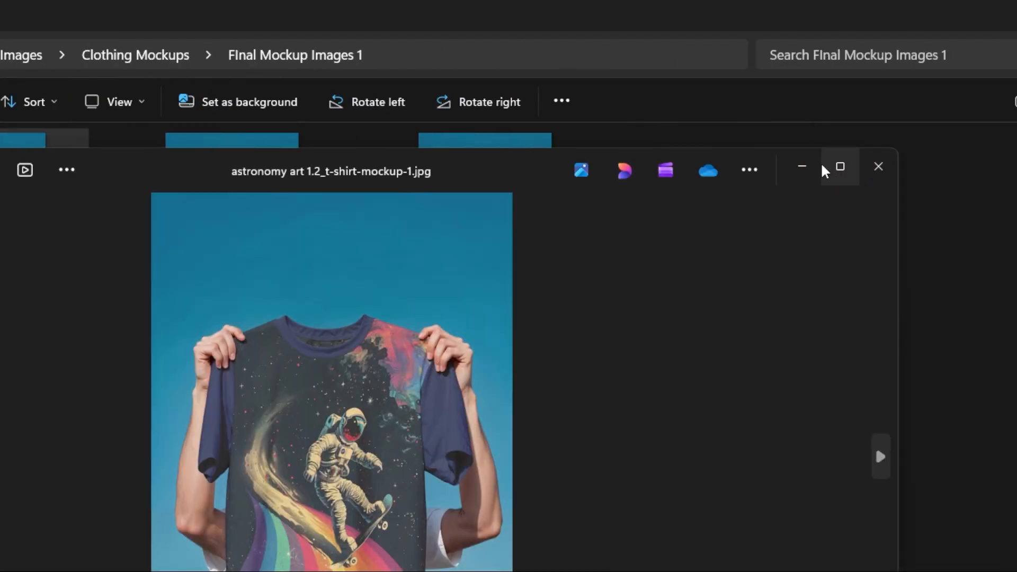
left_click(824, 166)
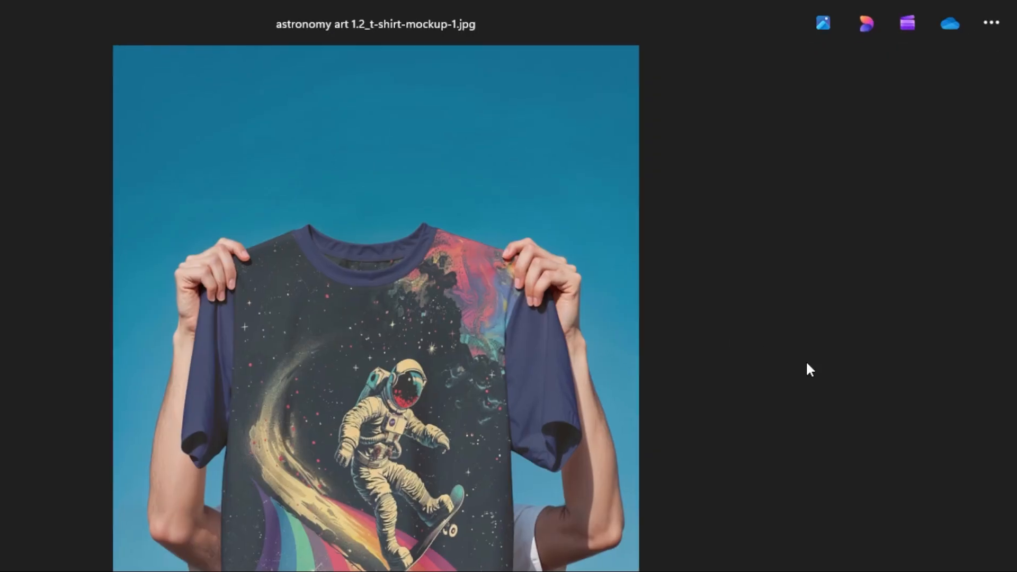
key("Right")
key("Right")
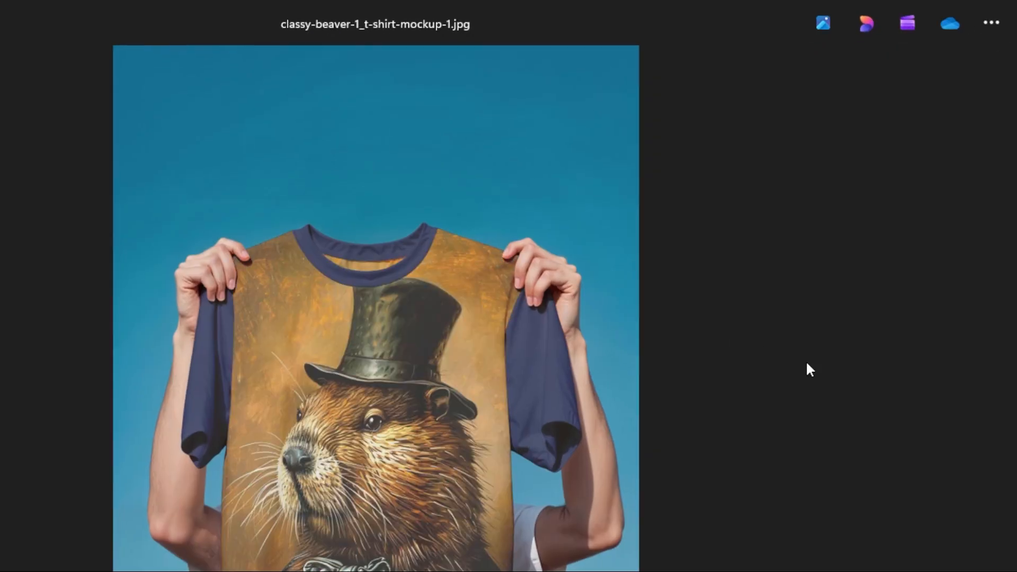
key("Left")
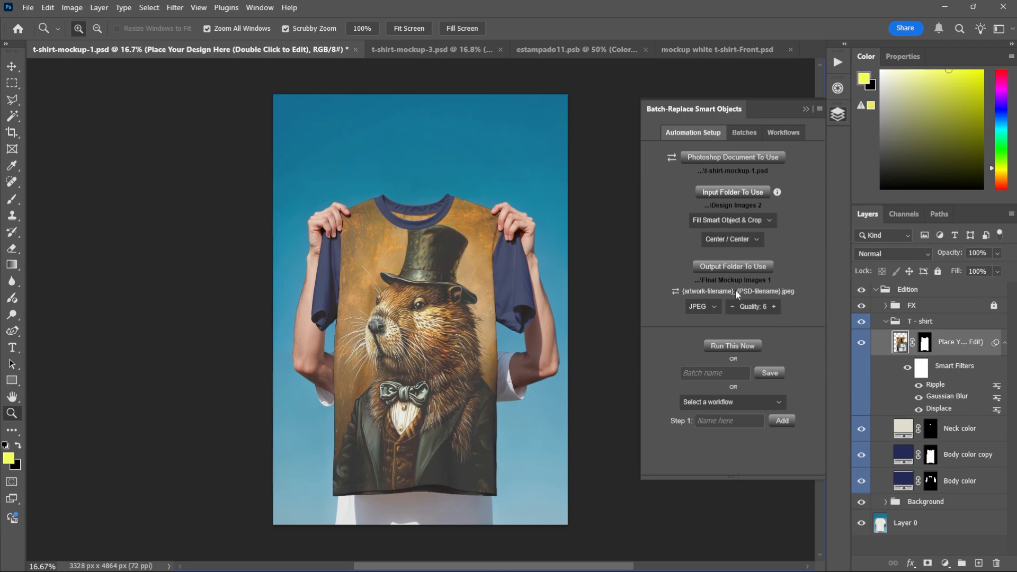
- Save the current automation settings as a batch named ALL OVER PRINT T SHIRT MOCKUP
left_click(723, 371)
type("ALL OVER PRINT T SHIRT MOCKUP")
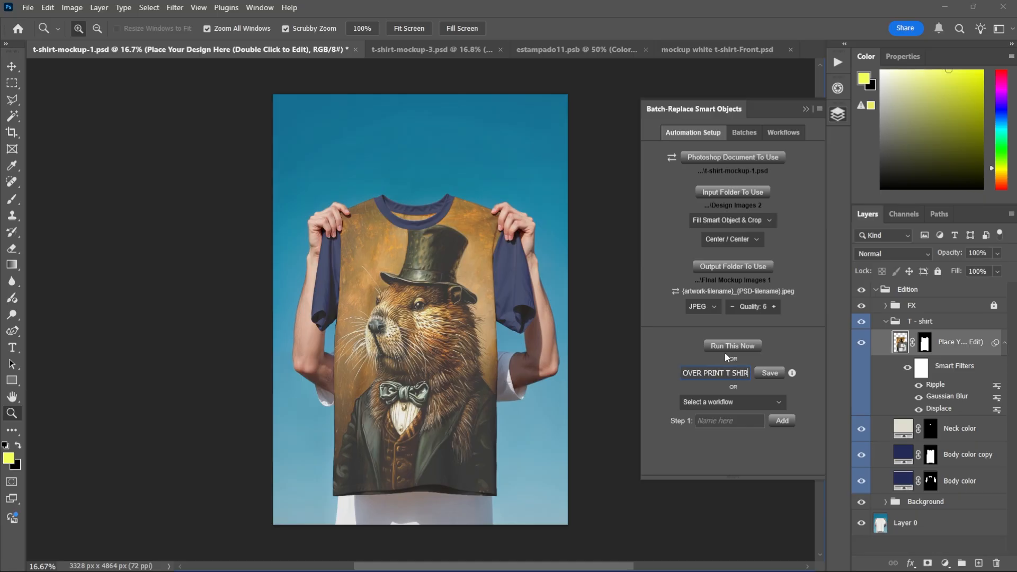
left_click(773, 373)
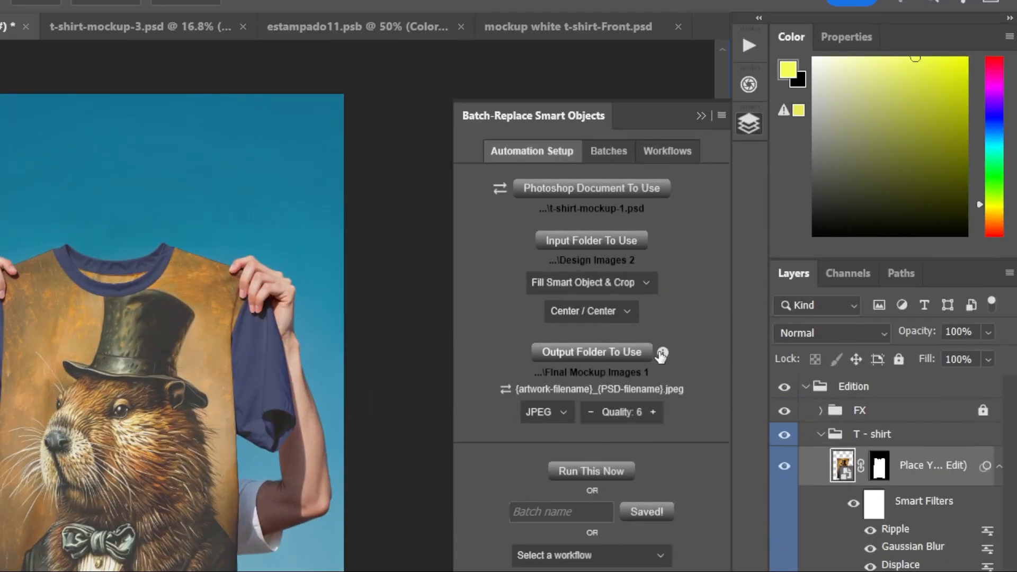
- Search the saved batches for ALL OVER and return to the automation setup
left_click(620, 150)
left_click(560, 188)
type("ALL OVER")
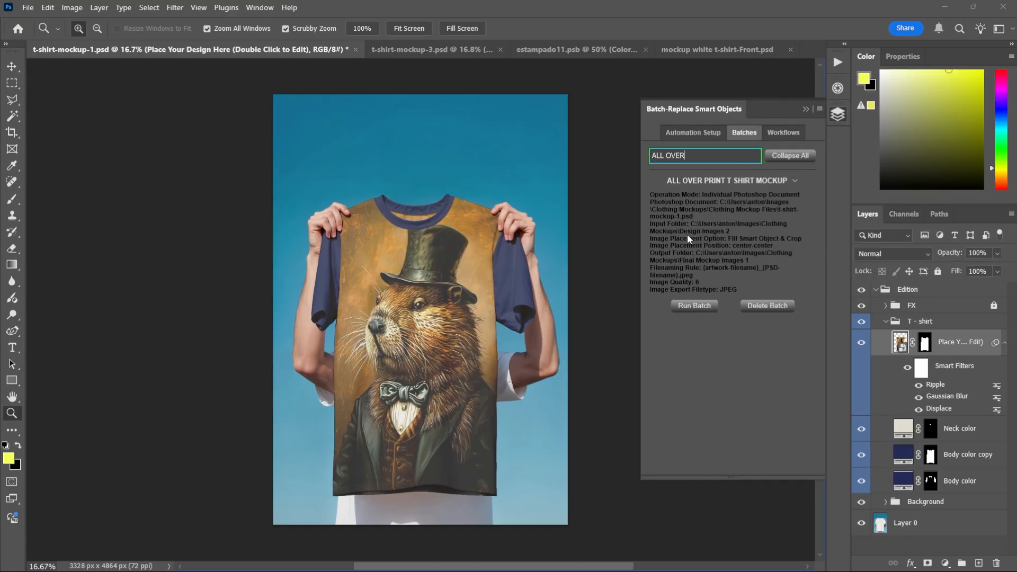
left_click(691, 133)
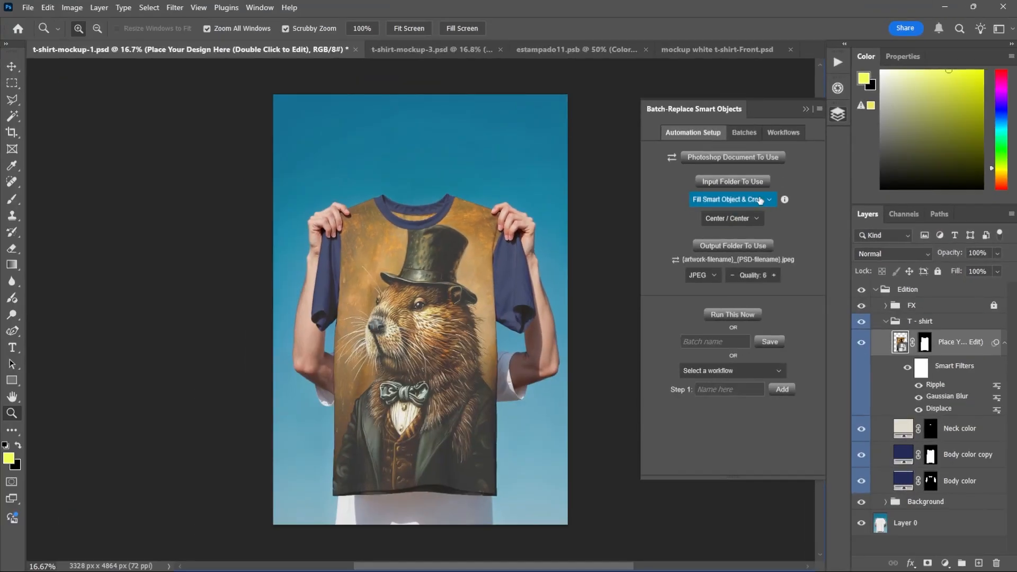
- Set the image placement option to Stretch To Fit Smart Object
left_click(742, 207)
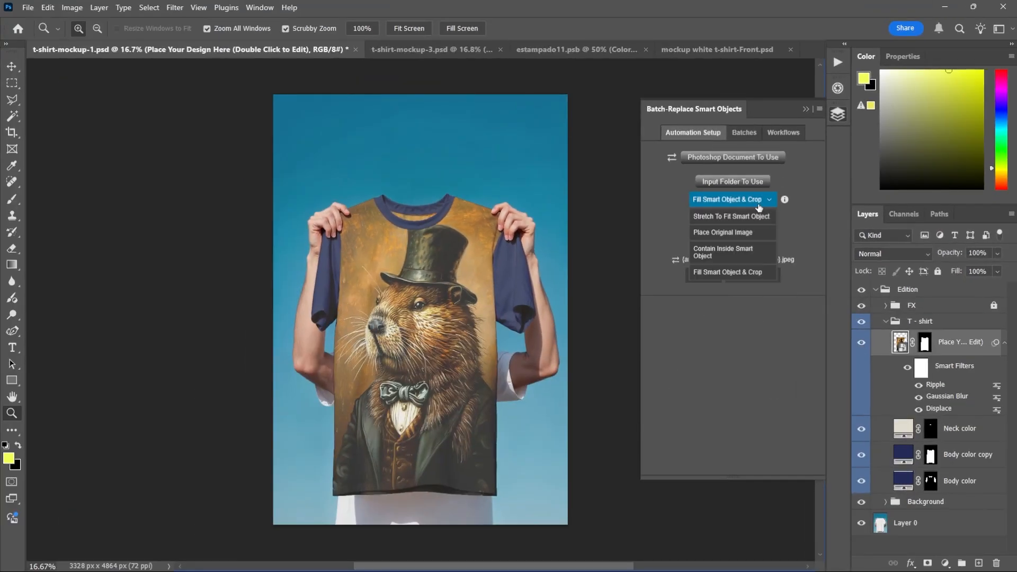
left_click(753, 218)
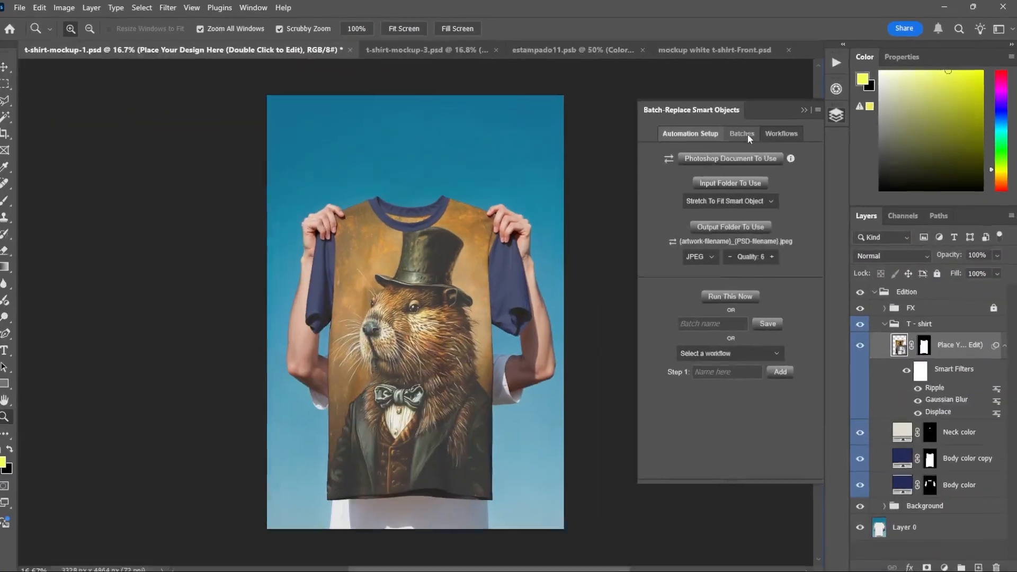
- Open the saved batches list and expand the ALL OVER PRINT T SHIRT MOCKUP batch to review its settings
left_click(726, 141)
left_click(795, 164)
left_click_drag(819, 145, 819, 427)
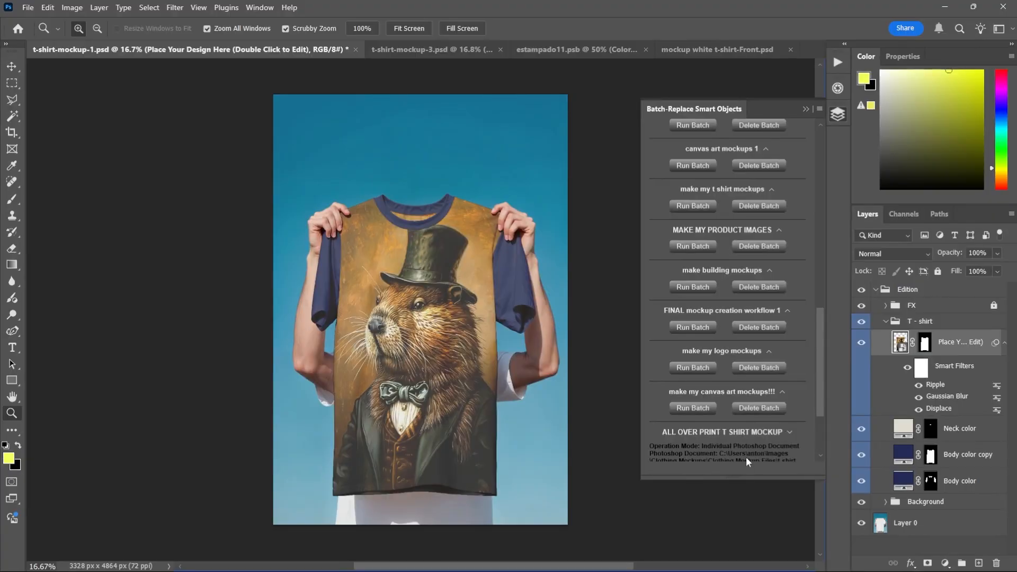
left_click(611, 397)
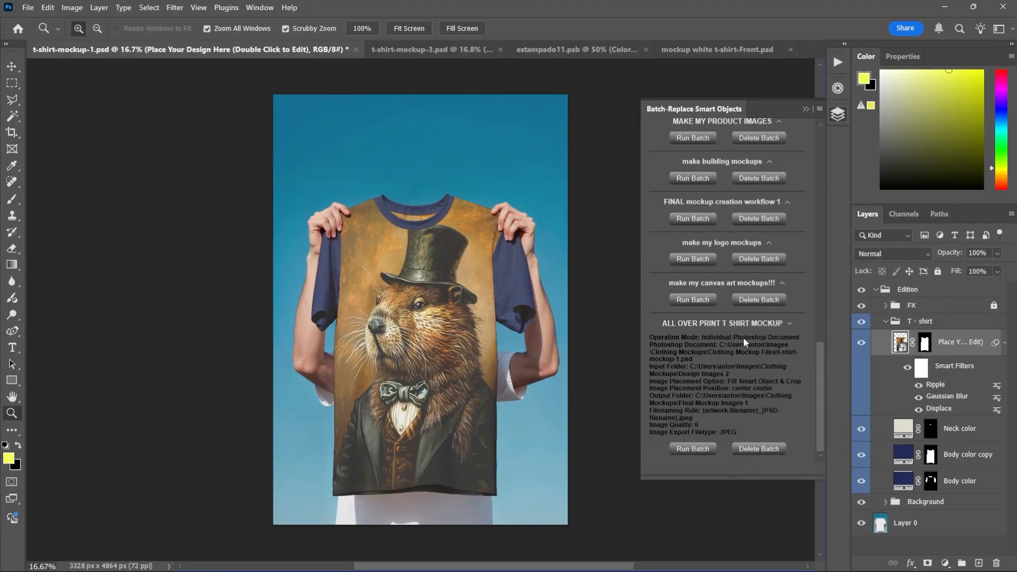
- Browse the saved workflows and their step settings
scroll(744, 359, "up", 15)
left_click(778, 132)
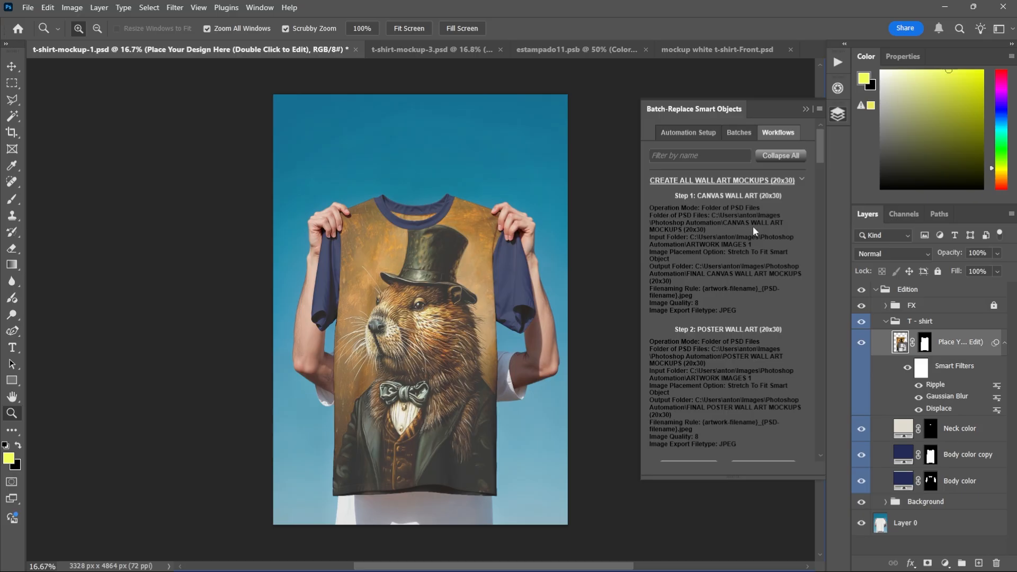
scroll(752, 228, "down", 5)
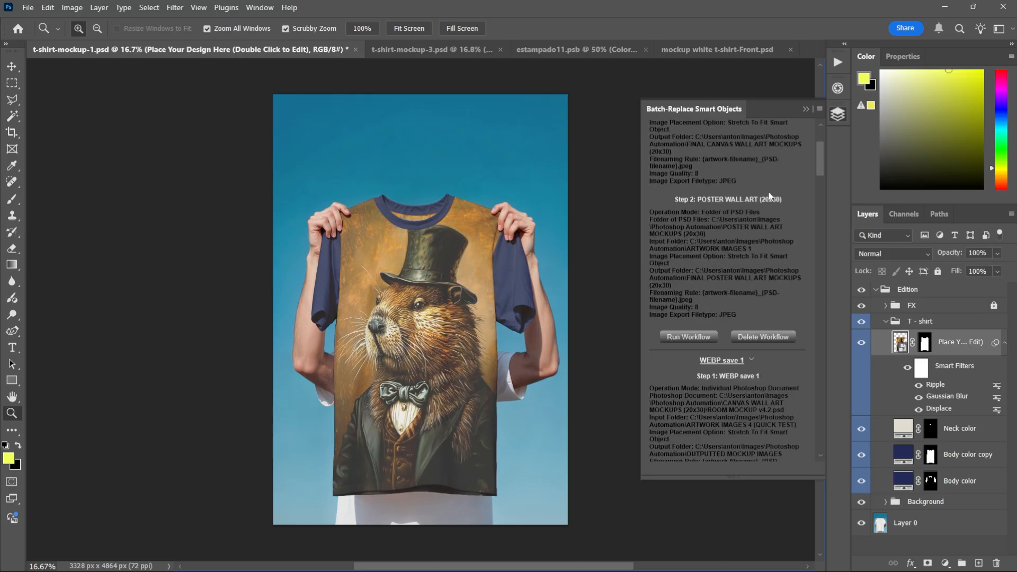
scroll(746, 256, "down", 2)
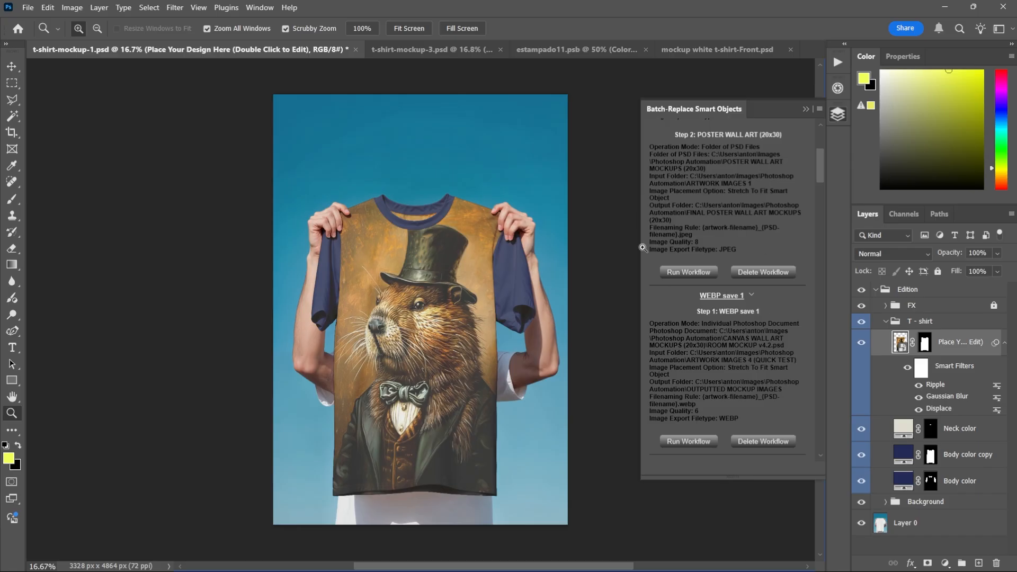
scroll(680, 206, "up", 6)
scroll(729, 205, "down", 6)
scroll(703, 216, "up", 6)
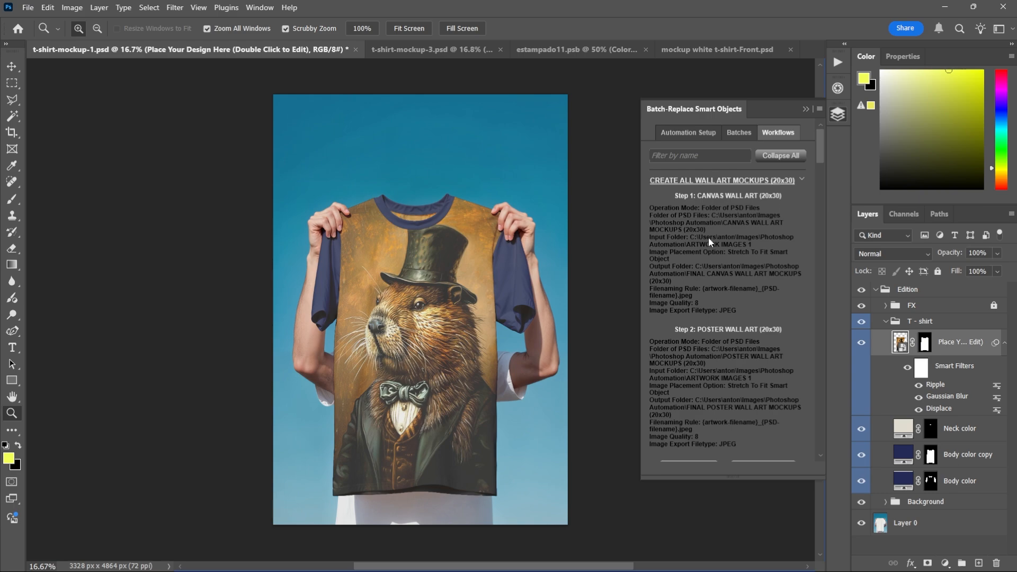
scroll(742, 215, "down", 3)
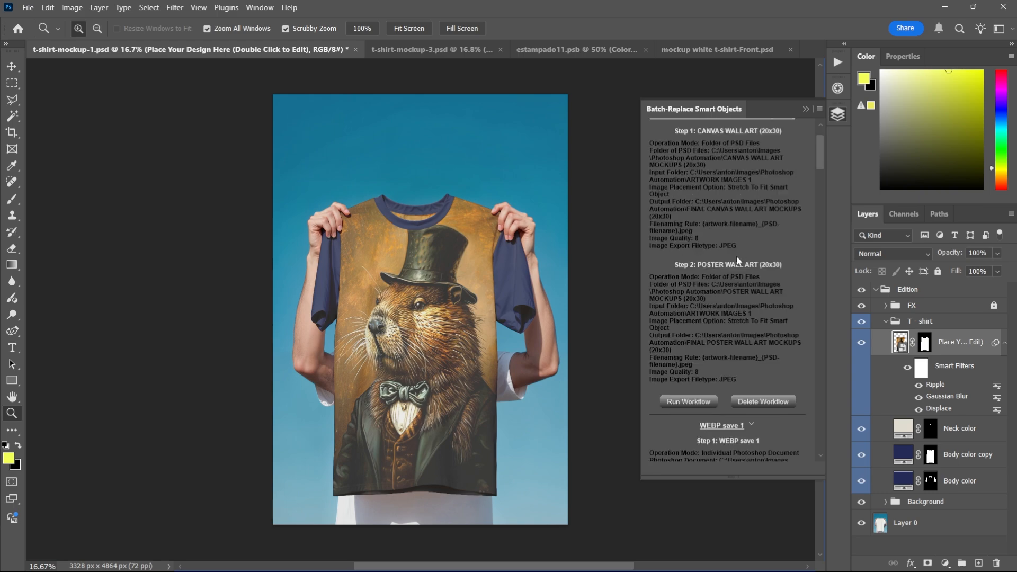
scroll(737, 255, "up", 3)
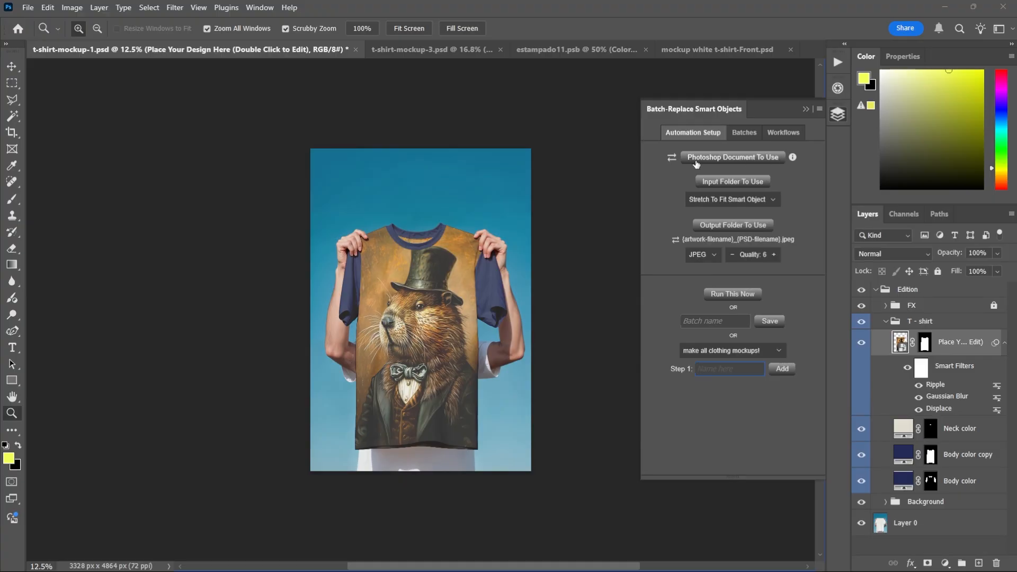
- Switch the document source to Folder of PSD Files To Use
left_click(672, 158)
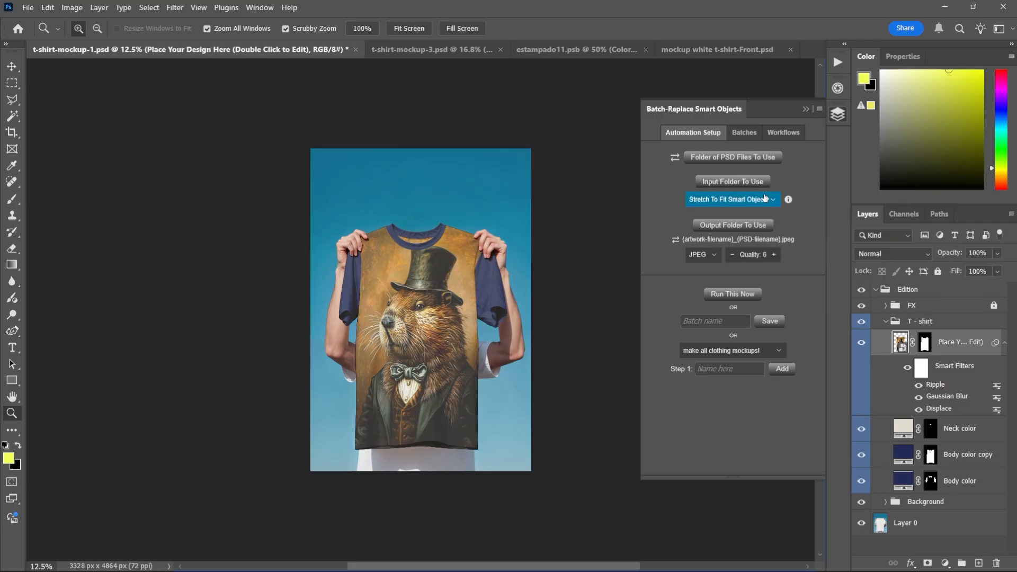
- Switch to the browser and examine the plugin's feature graphic on supported artwork and export file types, then return
key("alt+Tab")
key("alt+Tab")
key("alt+Tab")
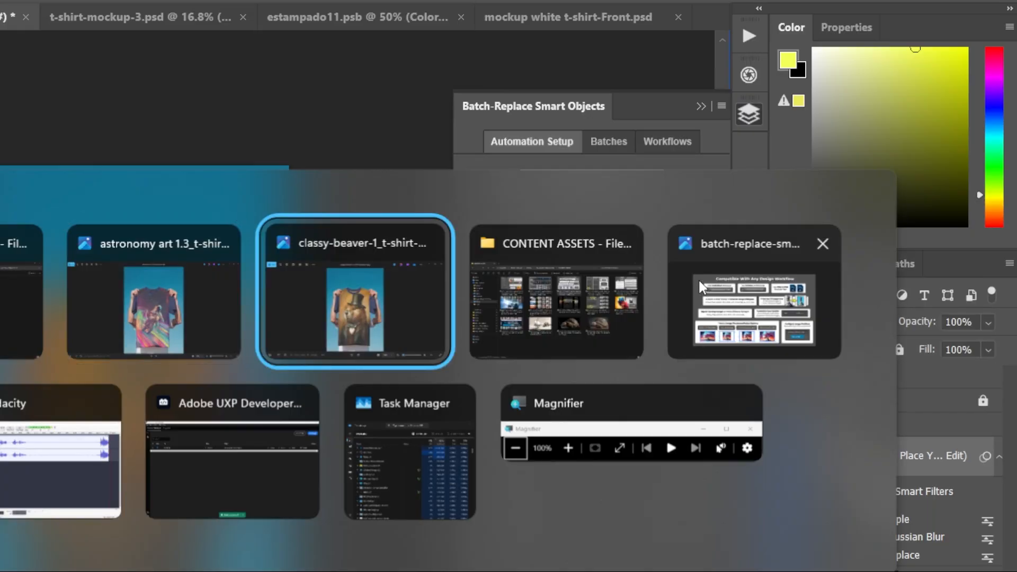
key("alt+Tab")
key("alt+Tab")
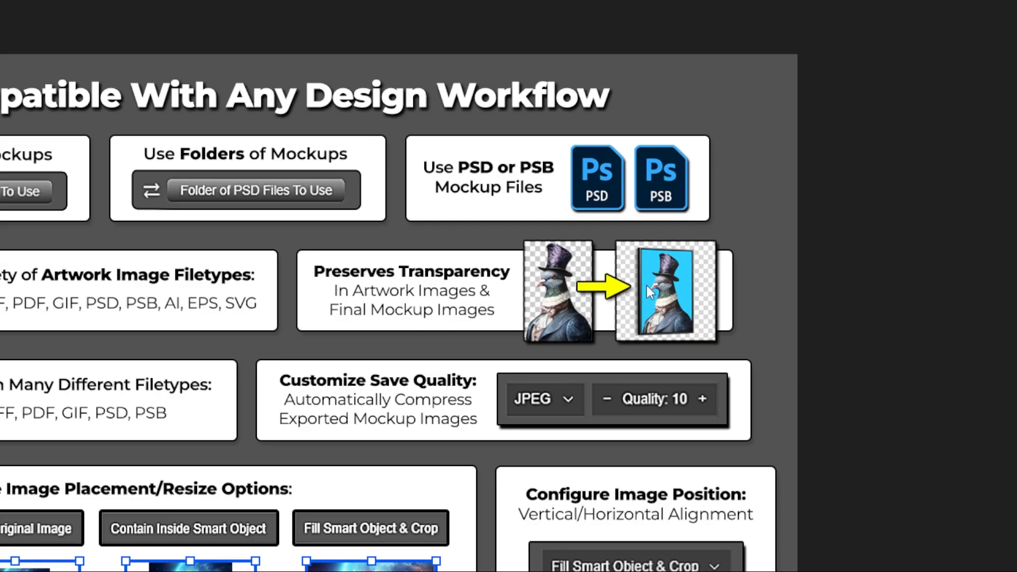
scroll(635, 284, "up", 5)
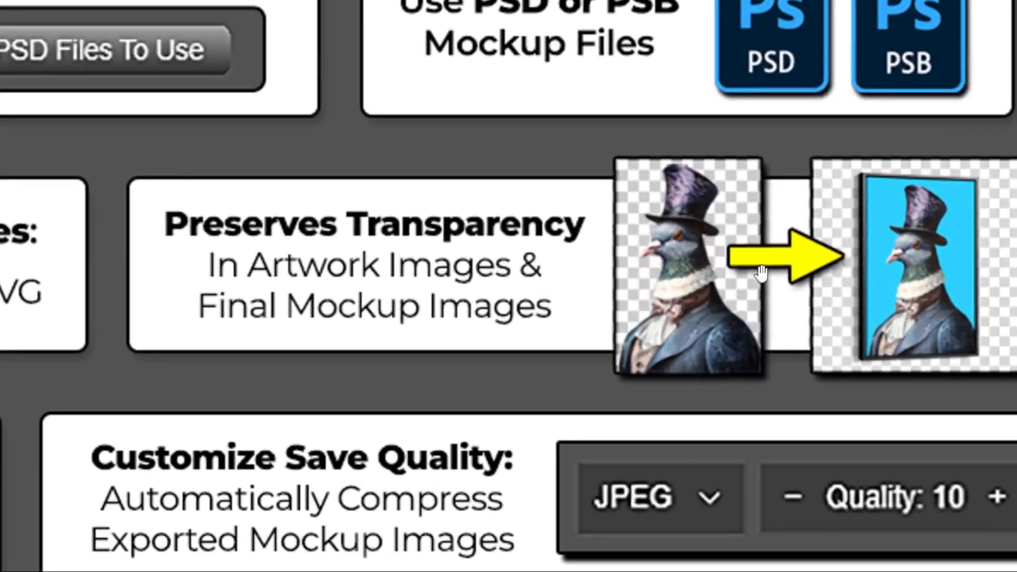
left_click_drag(682, 273, 503, 317)
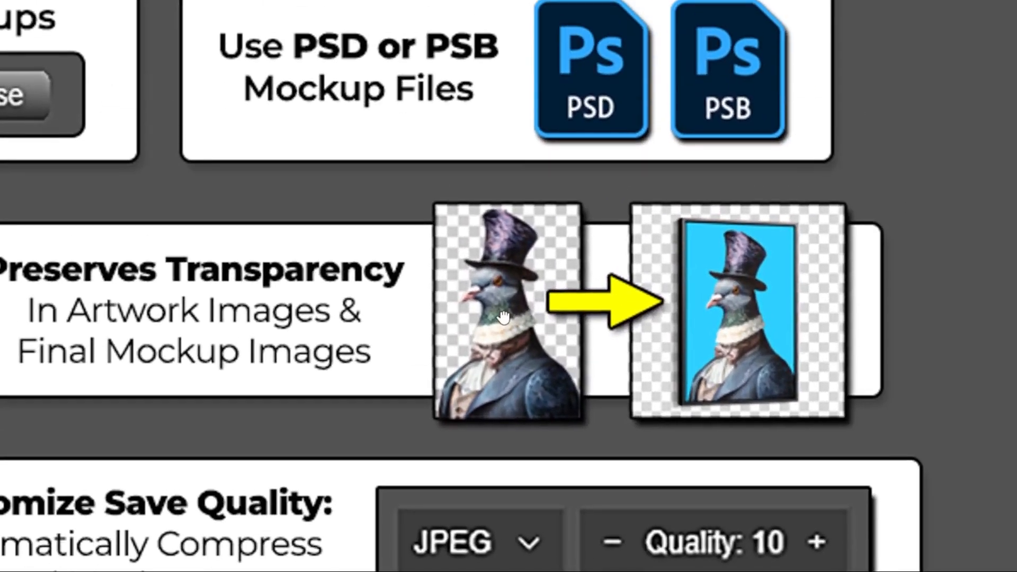
left_click_drag(514, 3, 589, 38)
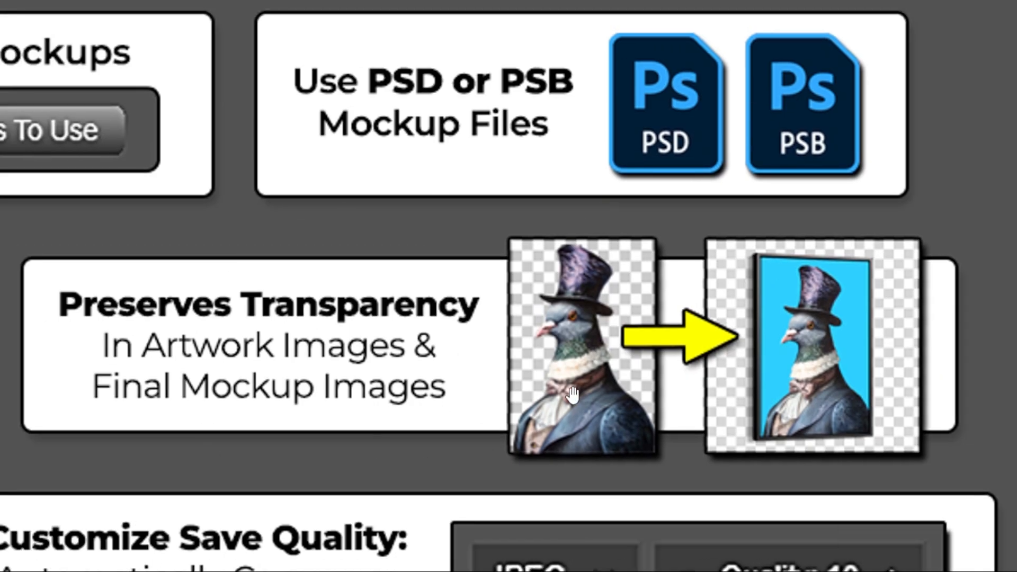
left_click_drag(53, 412, 915, 261)
left_click_drag(435, 283, 597, 285)
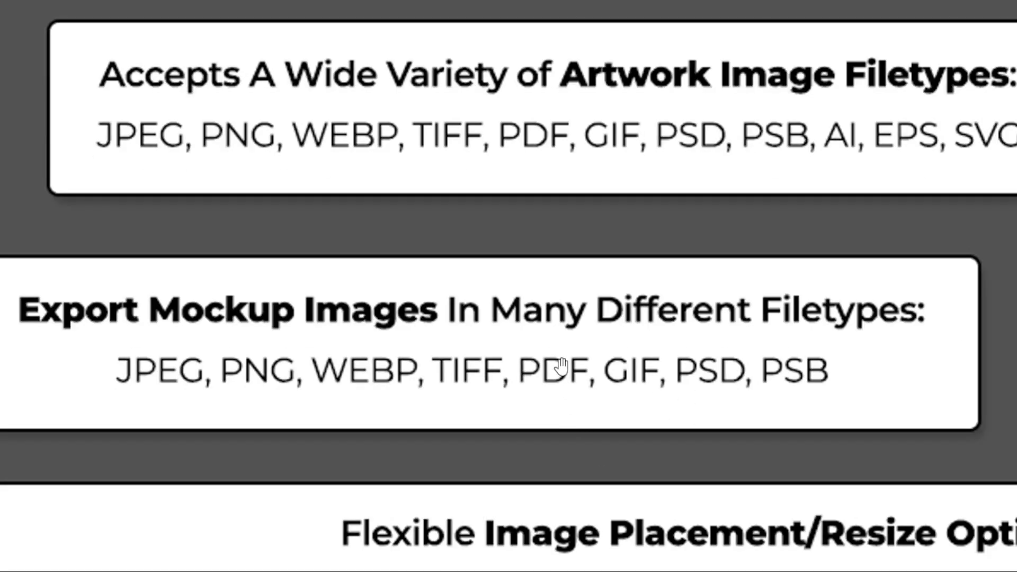
key("alt+Tab")
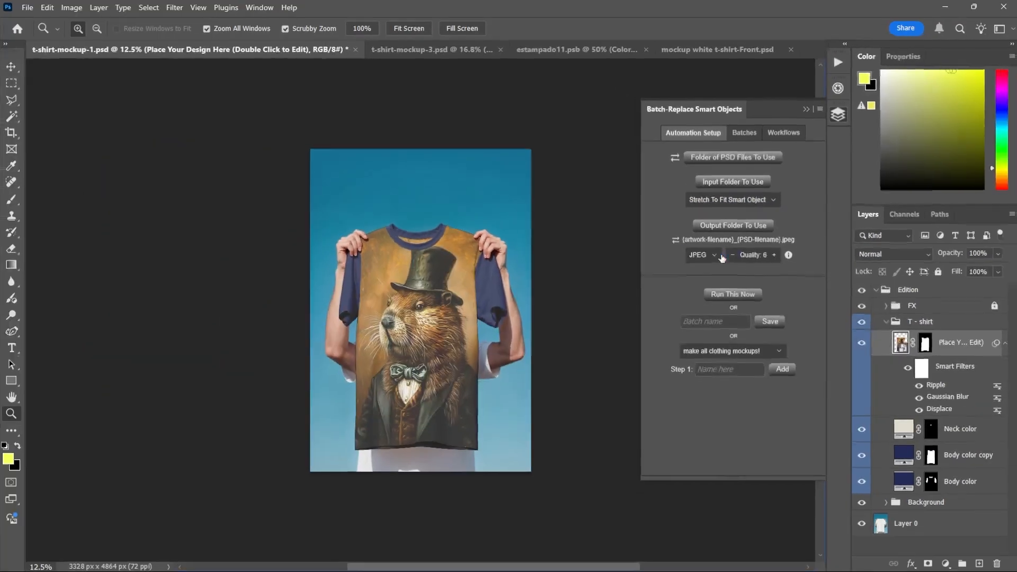
- Try the PNG and WEBP export file types, setting the format back to JPEG
left_click(721, 257)
left_click(710, 289)
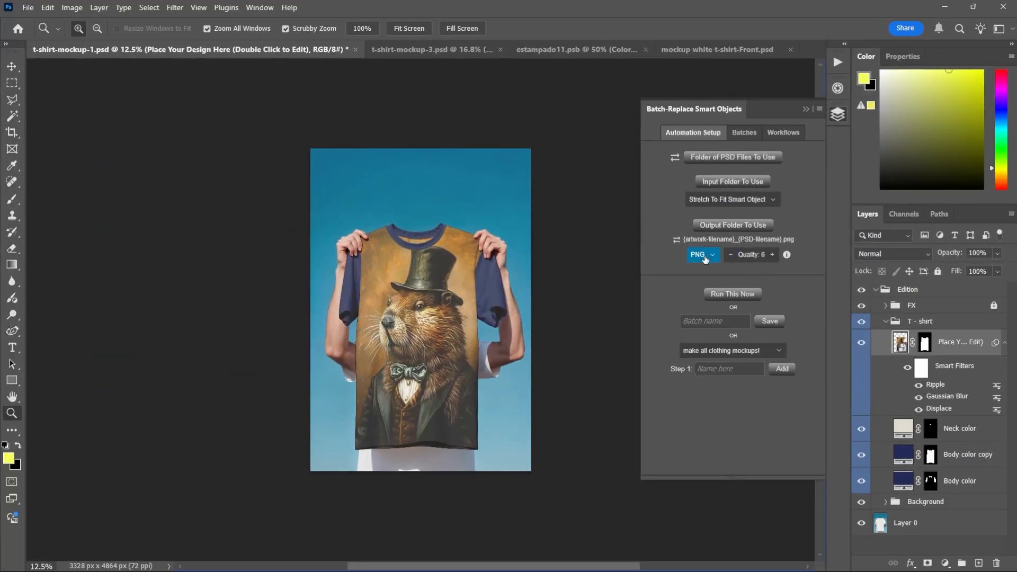
left_click(705, 256)
left_click(699, 272)
left_click(704, 256)
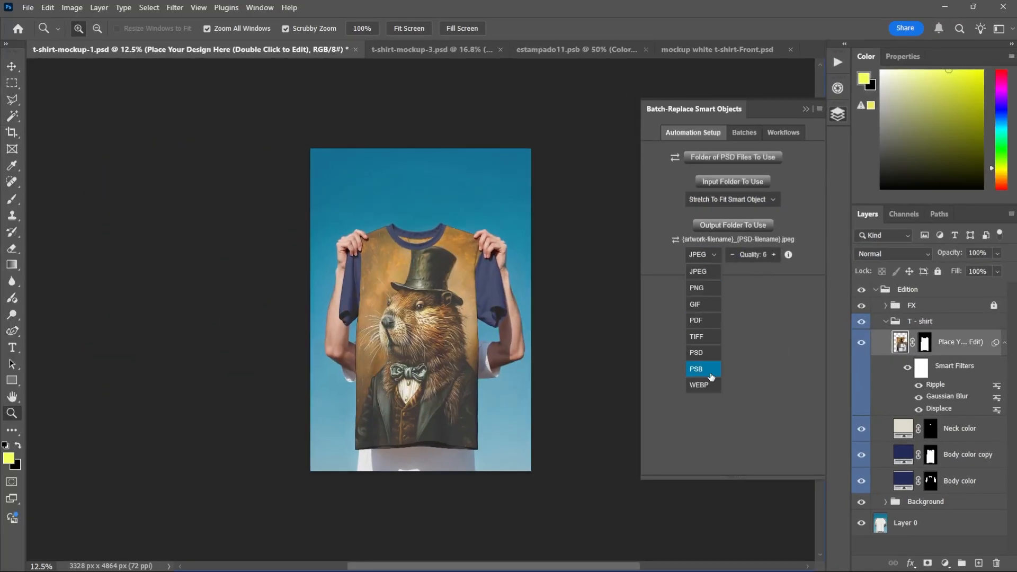
left_click(705, 385)
left_click(710, 255)
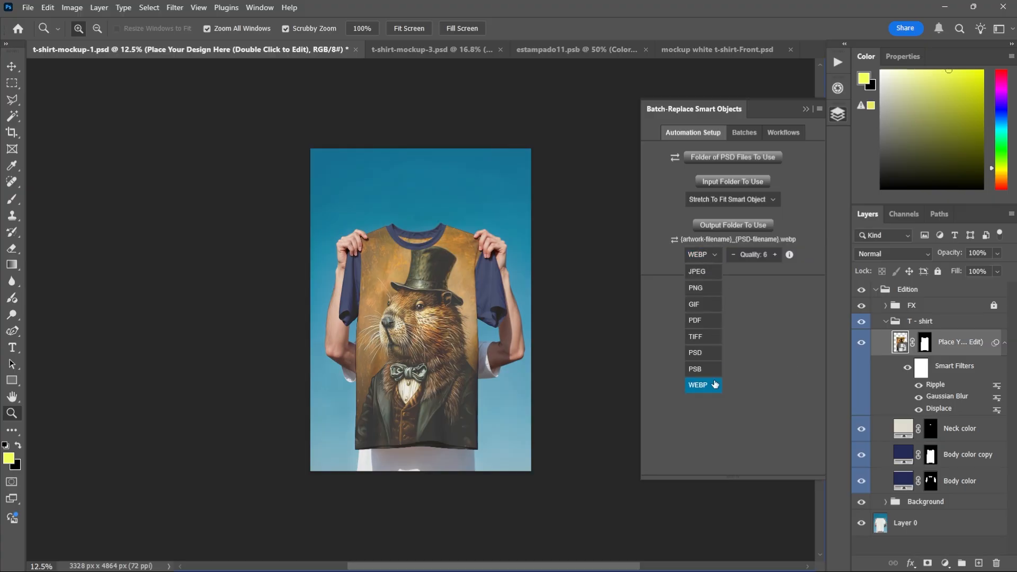
left_click(699, 271)
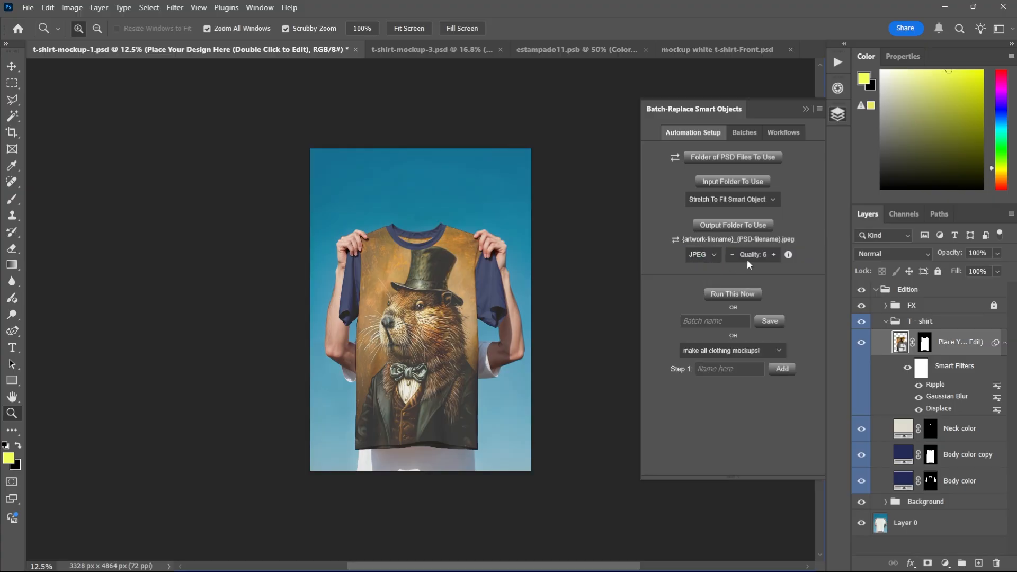
- Set the export quality to 7
left_click(775, 256)
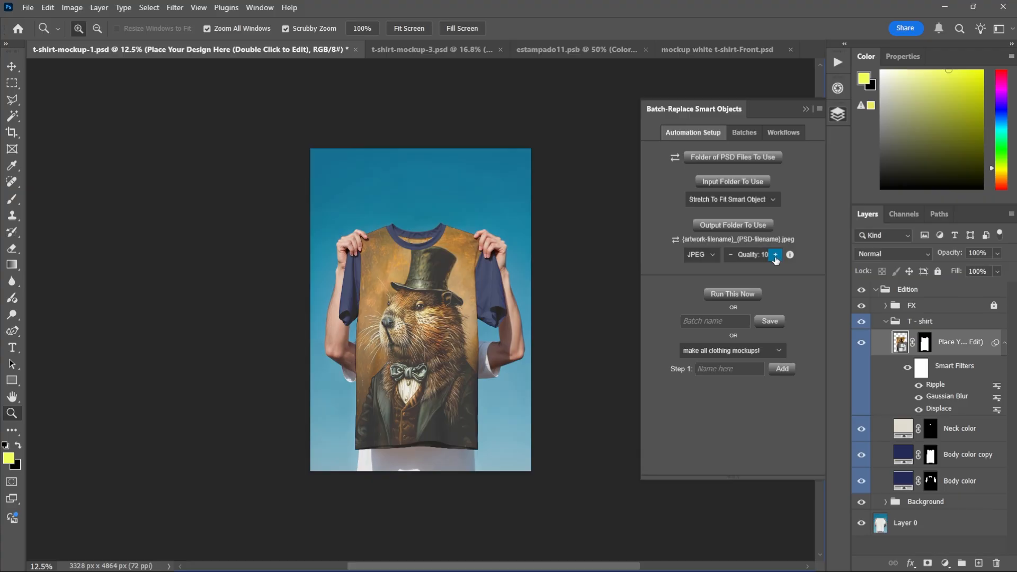
left_click(732, 257)
left_click_drag(437, 348, 467, 355)
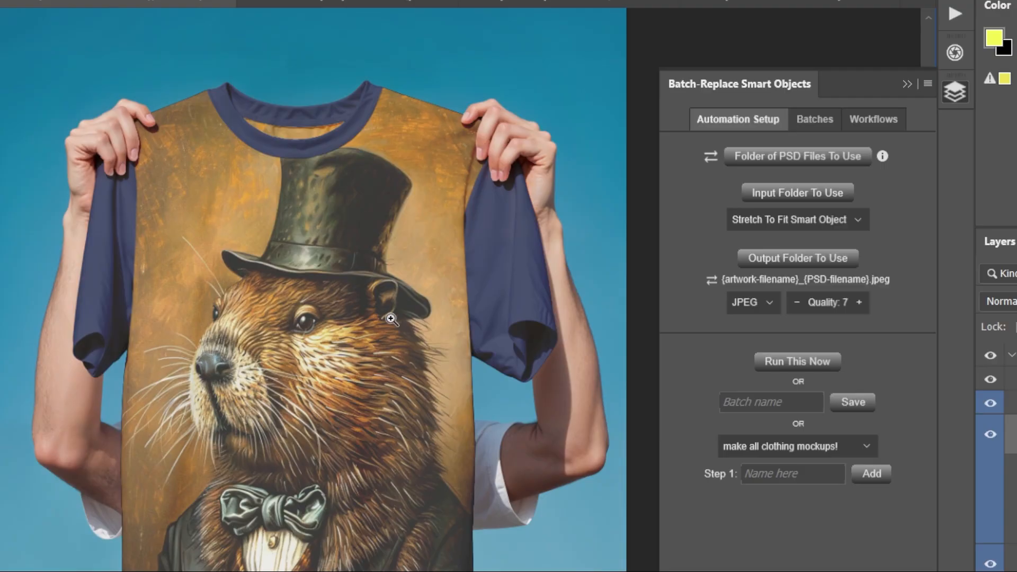
- Switch to File Explorer to view the design images folder and come back
key("alt+Tab")
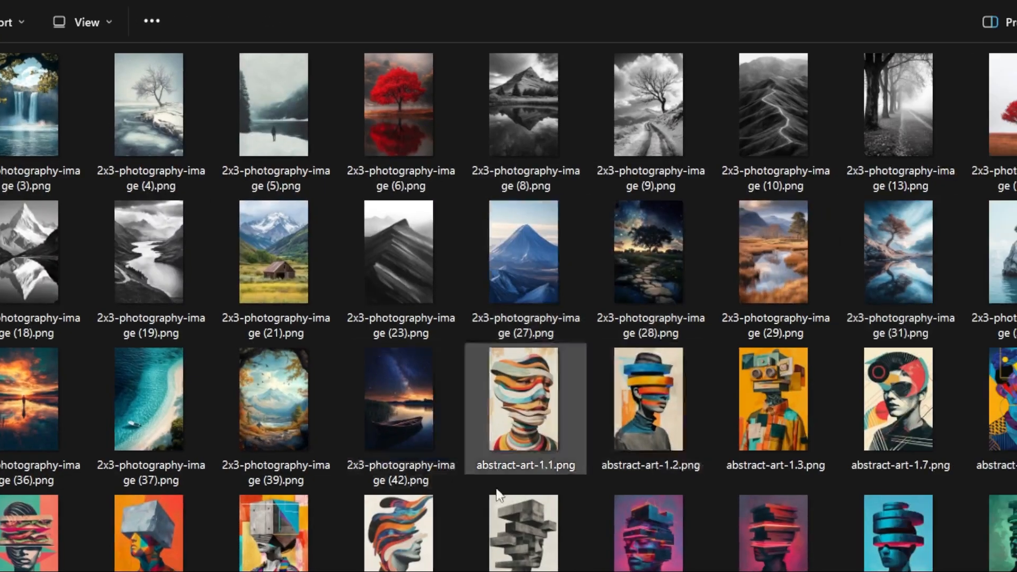
key("alt+Tab")
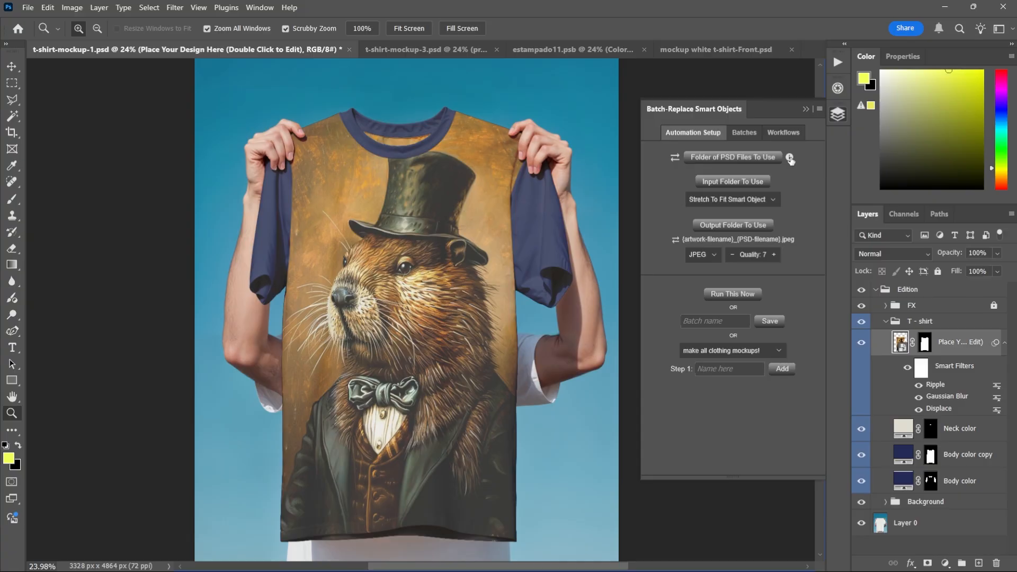
- Read the help notes for the PSD folder option and the image placement option, closing each
left_click(790, 158)
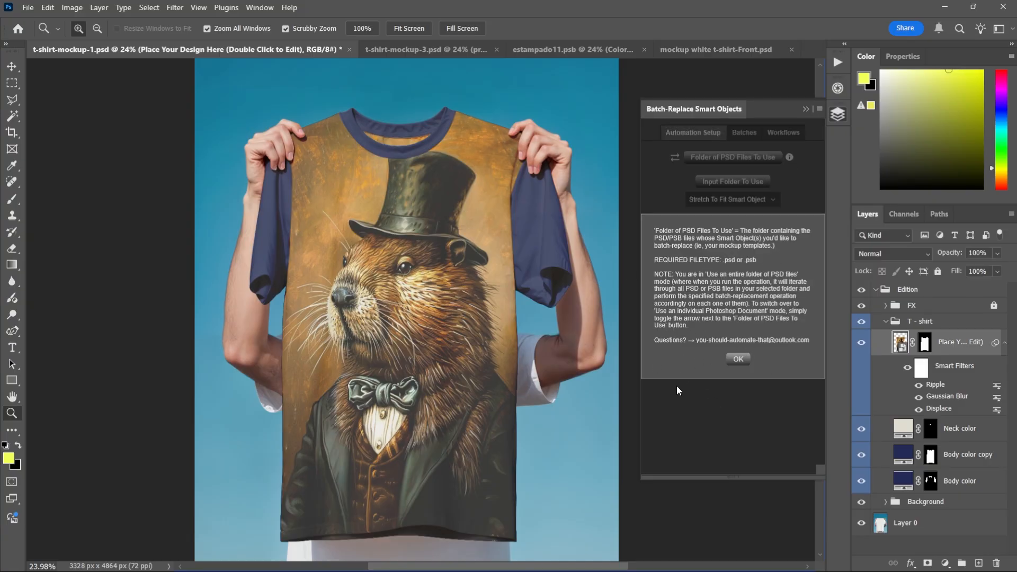
left_click(736, 360)
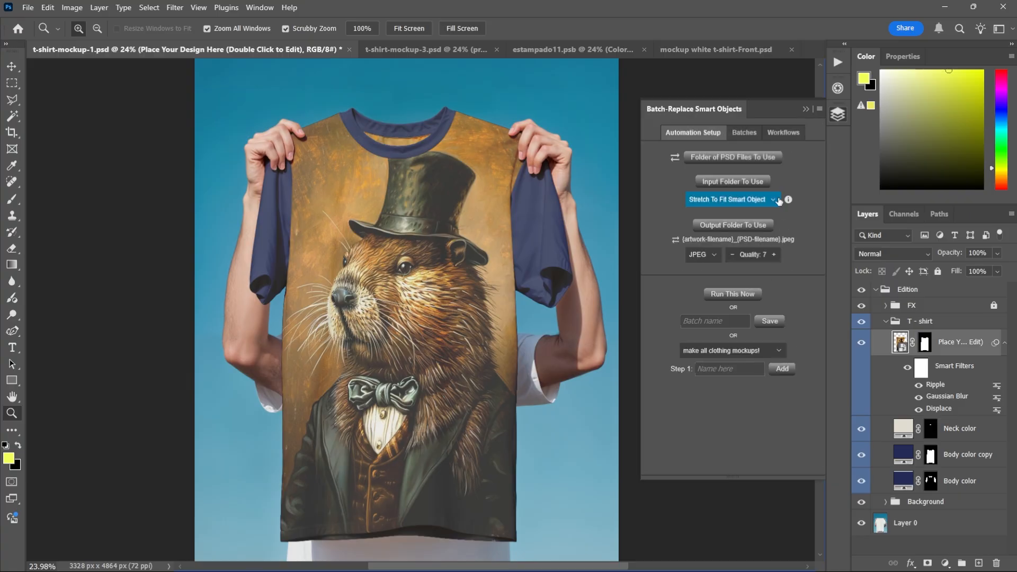
left_click(788, 200)
scroll(742, 286, "down", 10)
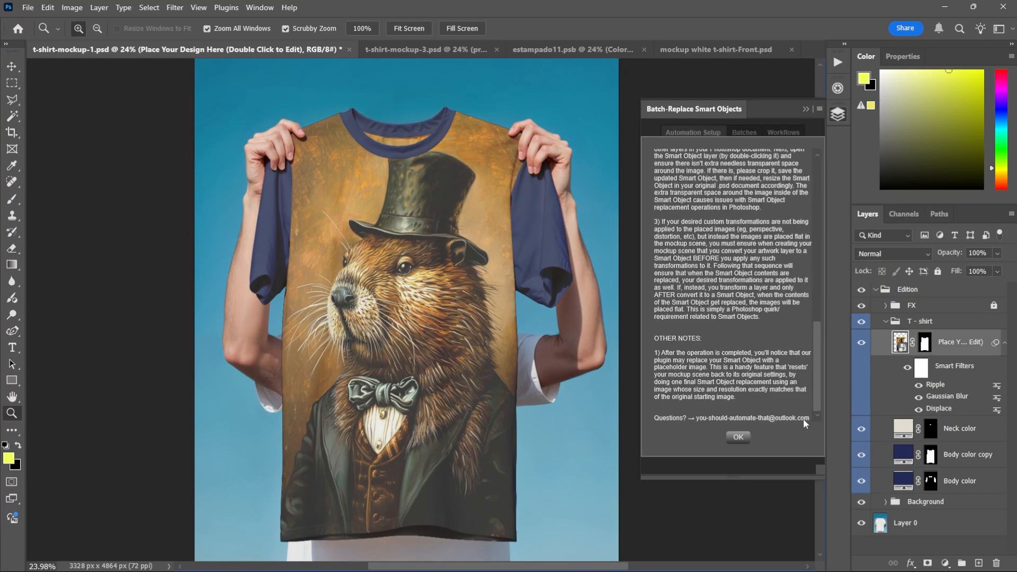
left_click(739, 440)
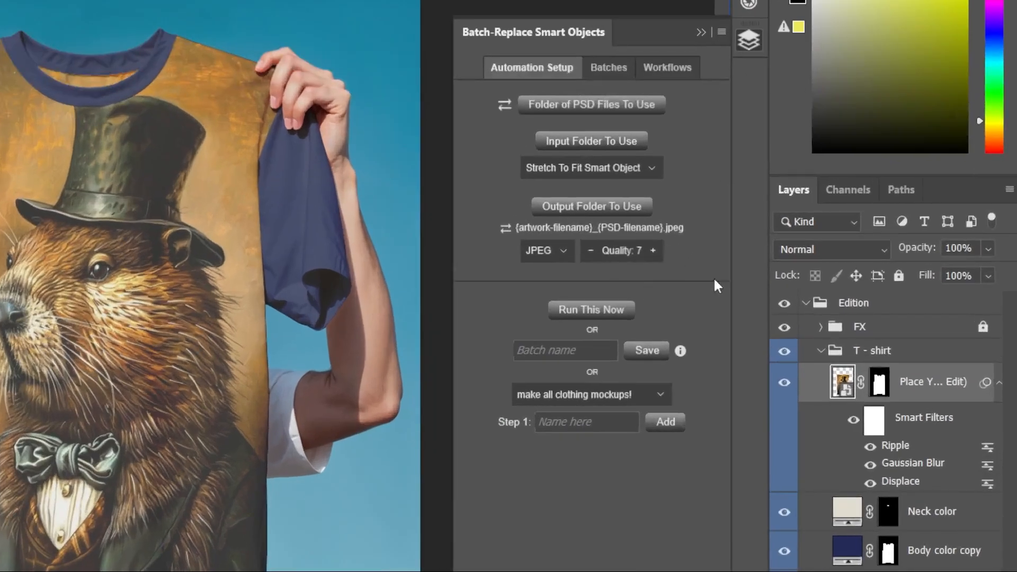